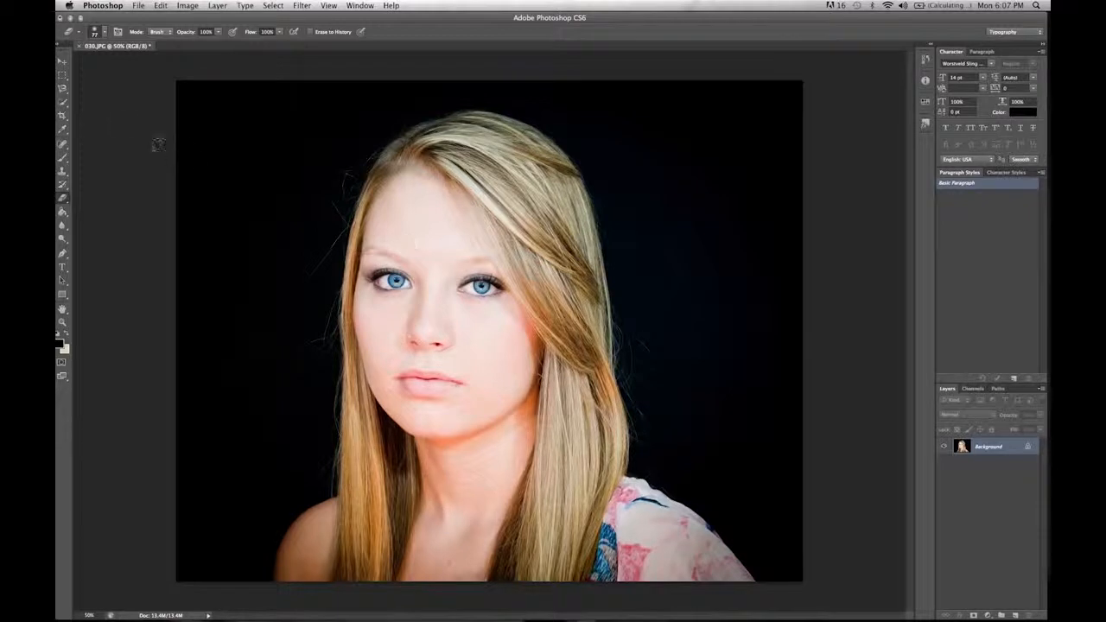
Step: Place the abstract image from the desktop into the portrait document and enlarge it until it covers the whole canvas
{"action": "left_click", "coordinate": [63, 102]}
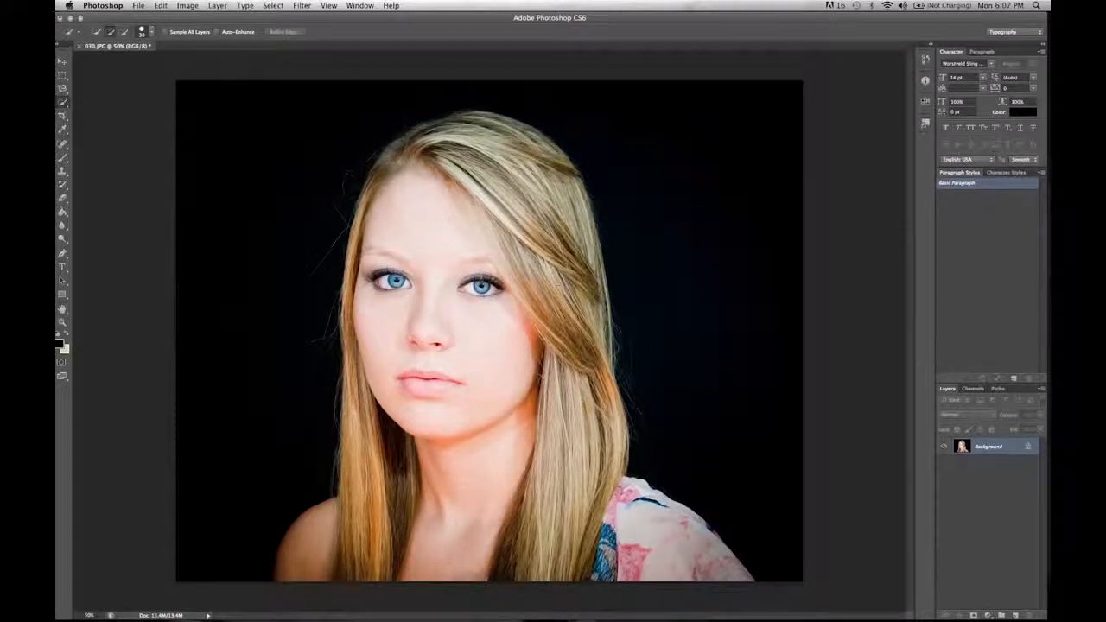
{"action": "left_click_drag", "start_coordinate": [555, 19], "coordinate": [545, 262]}
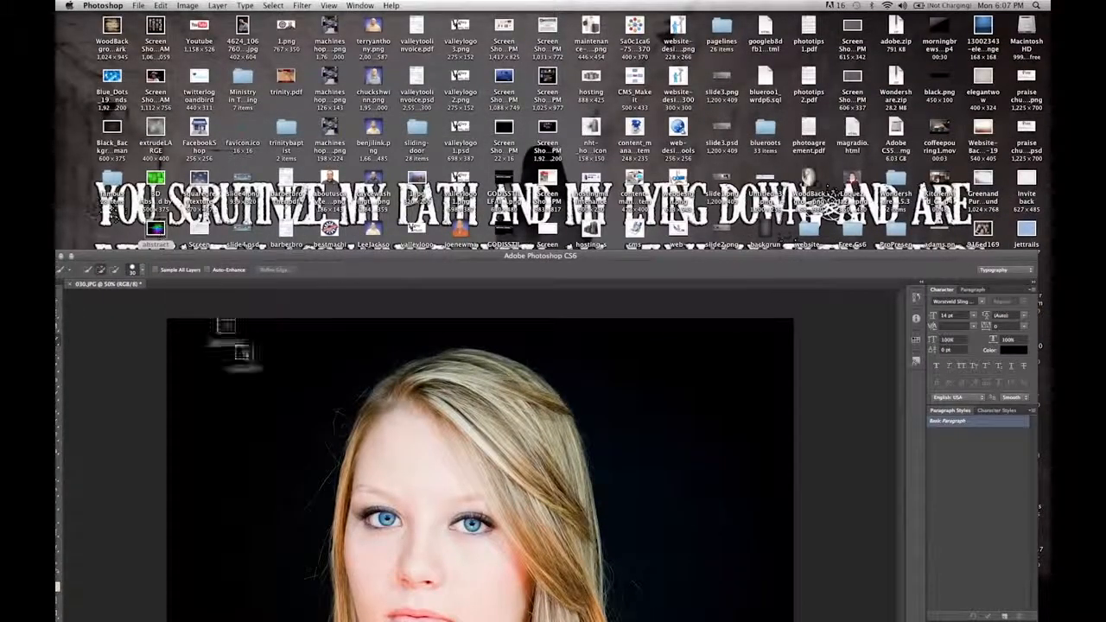
{"action": "left_click_drag", "start_coordinate": [509, 255], "coordinate": [512, 17]}
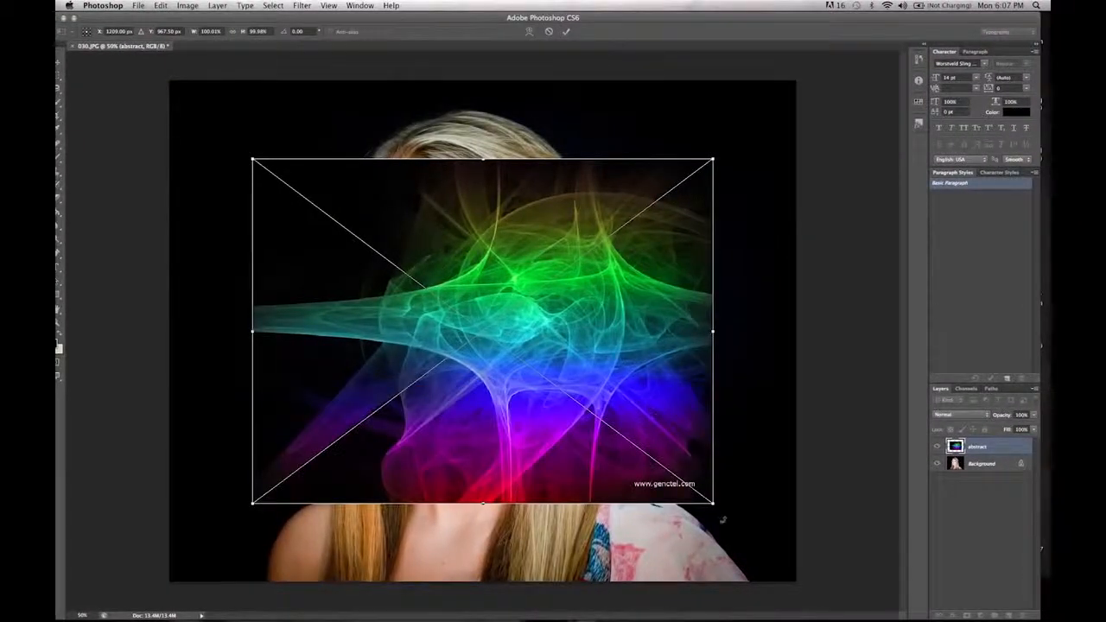
{"action": "left_click_drag", "start_coordinate": [712, 503], "coordinate": [868, 619]}
{"action": "mouse_move", "coordinate": [252, 159]}
{"action": "left_mouse_down"}
{"action": "mouse_move", "coordinate": [167, 73]}
{"action": "mouse_move", "coordinate": [117, 57]}
{"action": "mouse_move", "coordinate": [119, 86]}
{"action": "left_mouse_up"}
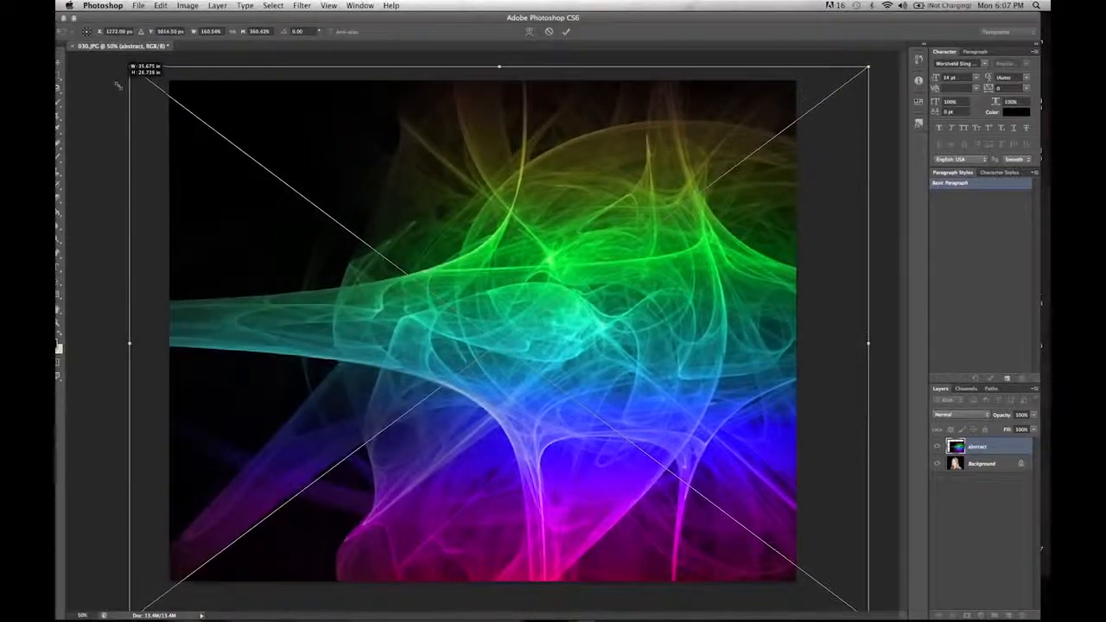
{"action": "key", "text": "Return"}
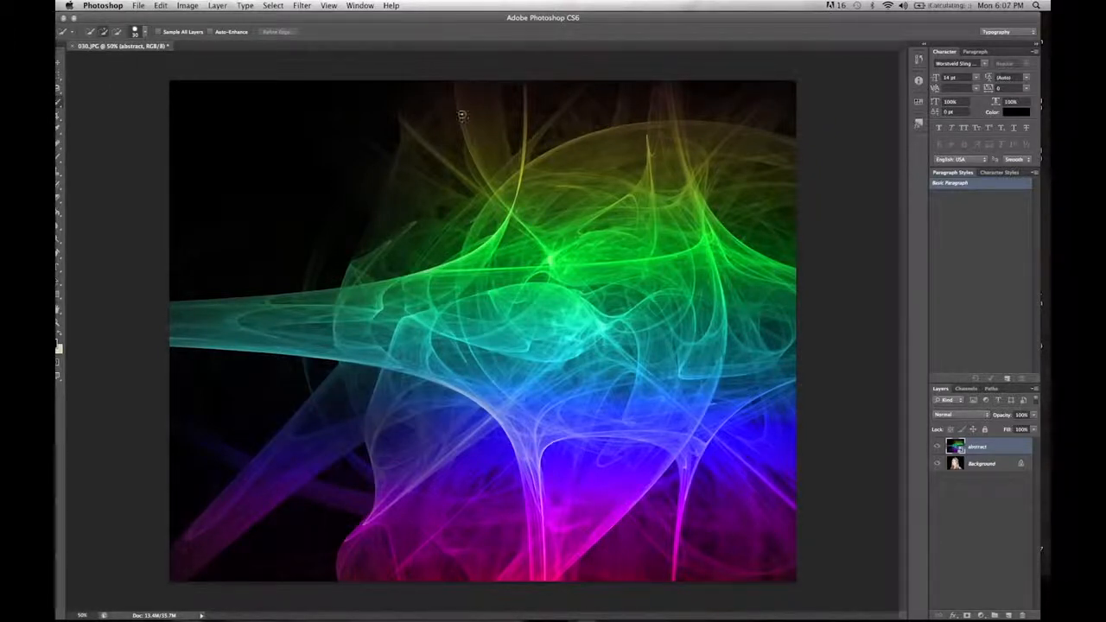
Step: Duplicate the Background layer as Background copy and delete the original locked Background layer
{"action": "left_click", "coordinate": [973, 466]}
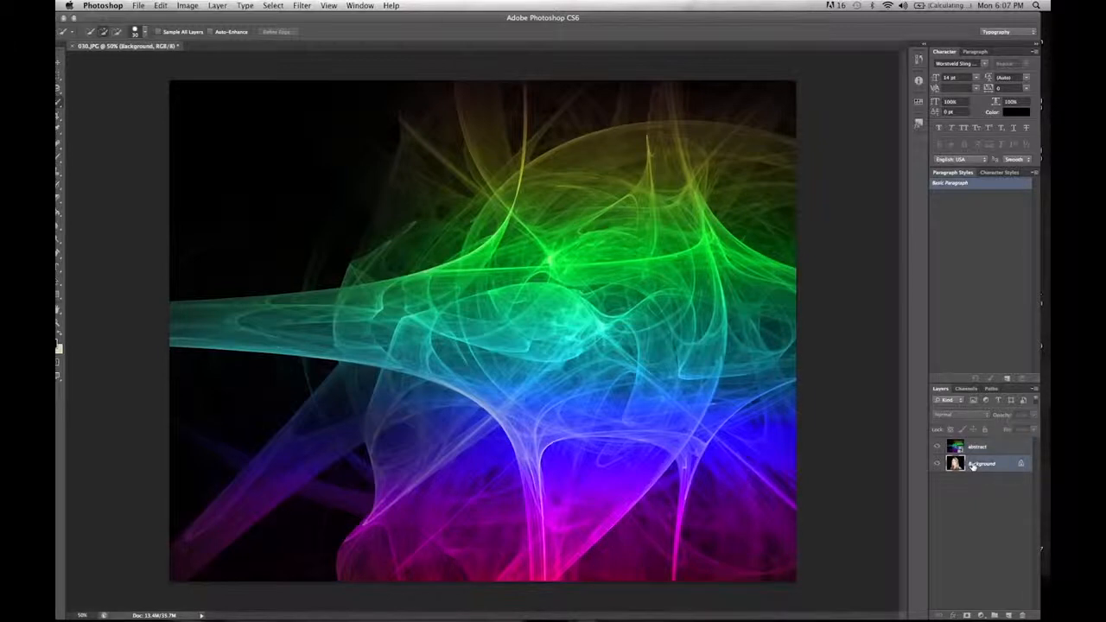
{"action": "left_click_drag", "start_coordinate": [580, 21], "coordinate": [588, 22]}
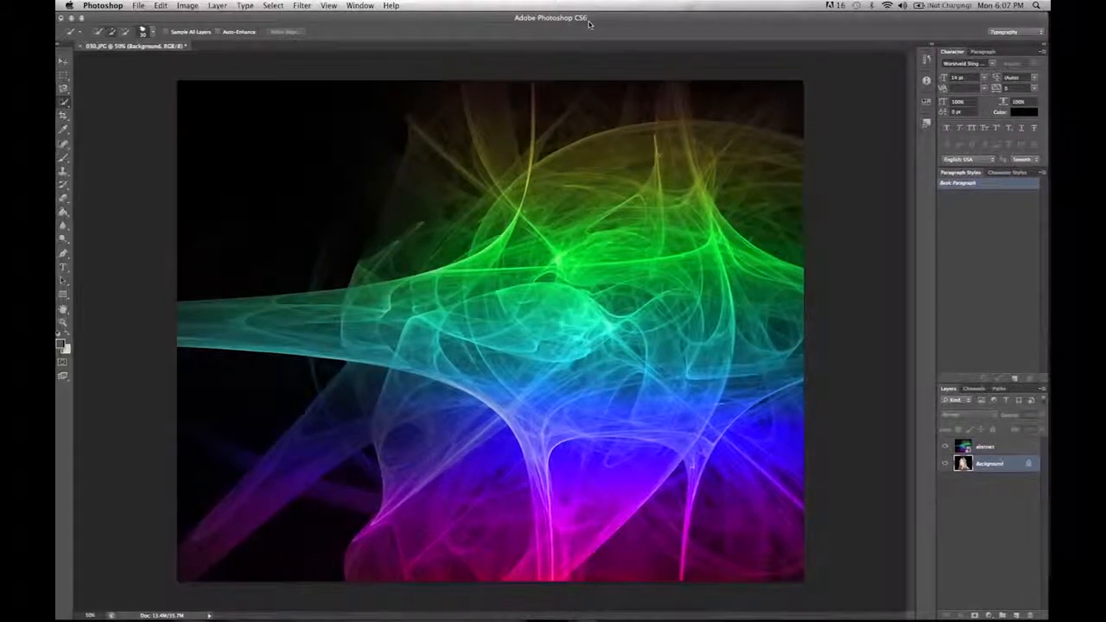
{"action": "right_click", "coordinate": [1003, 469]}
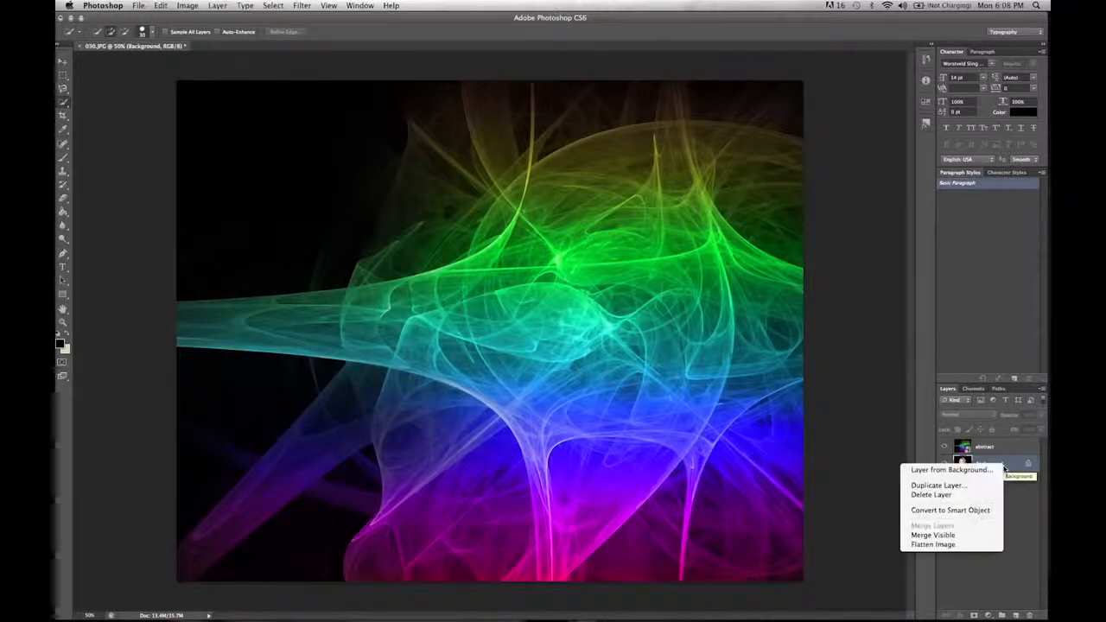
{"action": "left_click", "coordinate": [964, 486]}
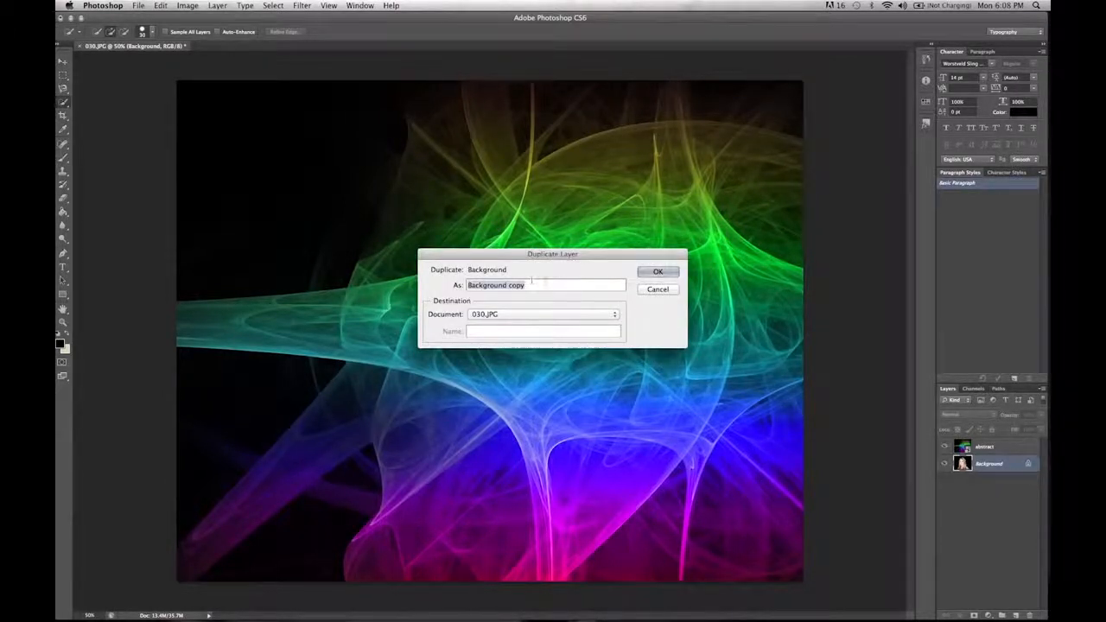
{"action": "left_click", "coordinate": [657, 272]}
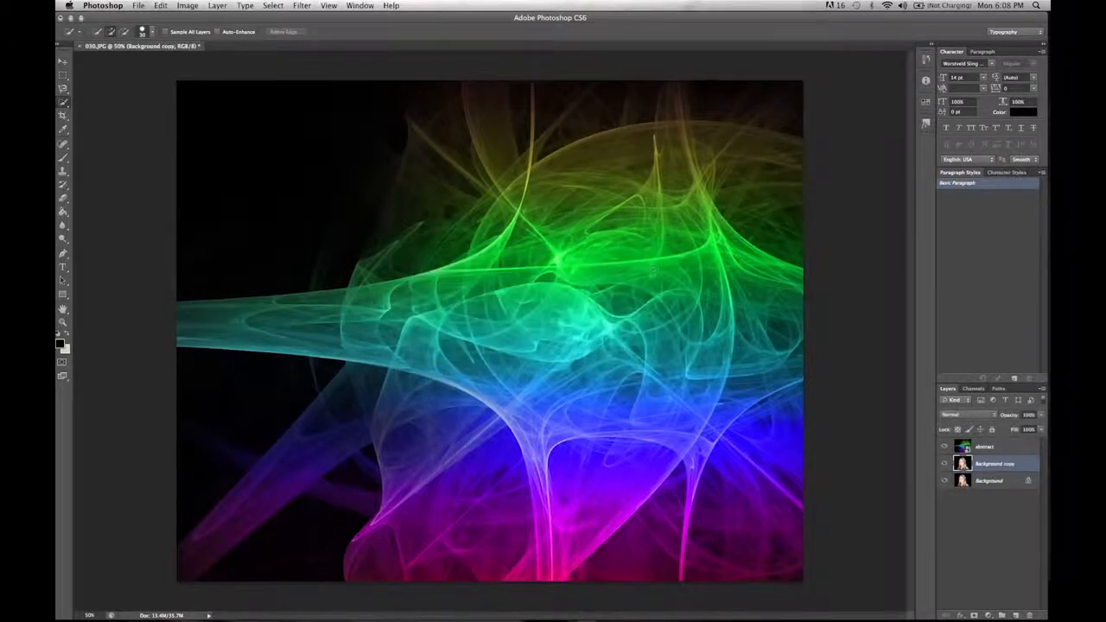
{"action": "left_click", "coordinate": [994, 481]}
{"action": "key", "text": "Delete"}
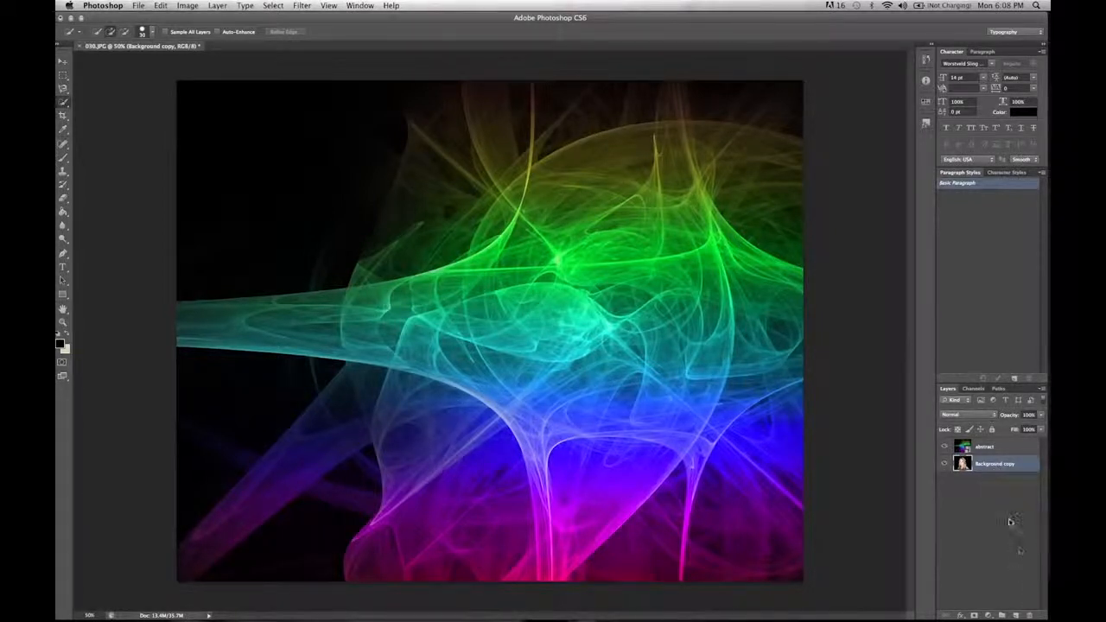
Step: Move the Background copy layer above the abstract layer and select the dark backdrop around the woman with Quick Selection
{"action": "left_click_drag", "start_coordinate": [985, 467], "coordinate": [989, 532]}
{"action": "left_click_drag", "start_coordinate": [998, 464], "coordinate": [993, 443]}
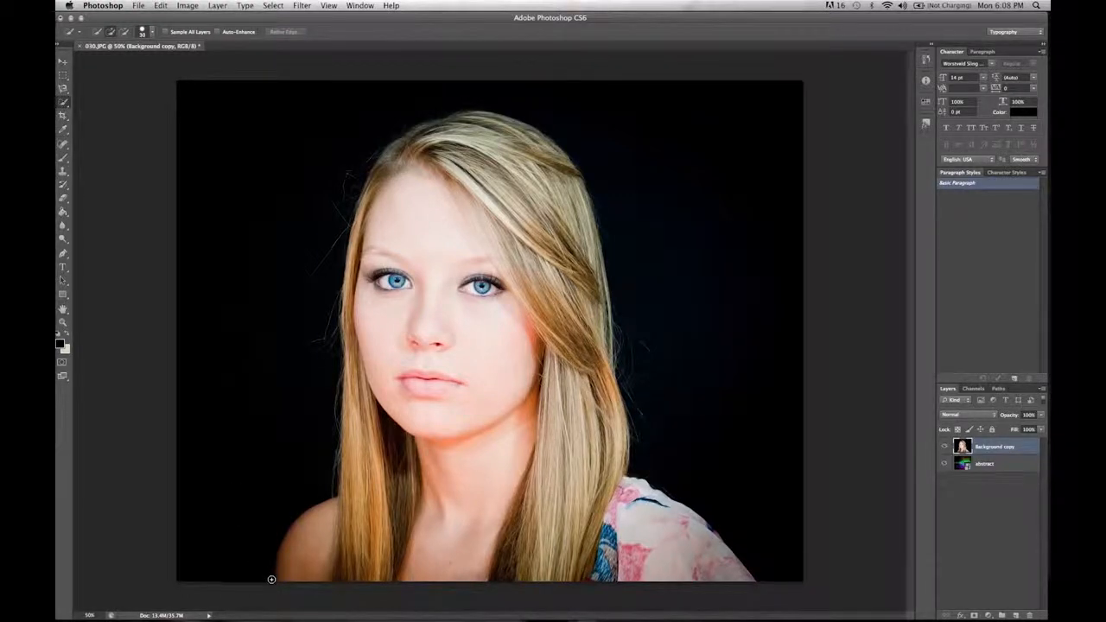
{"action": "mouse_move", "coordinate": [271, 555]}
{"action": "left_mouse_down"}
{"action": "mouse_move", "coordinate": [308, 461]}
{"action": "mouse_move", "coordinate": [324, 232]}
{"action": "left_mouse_up"}
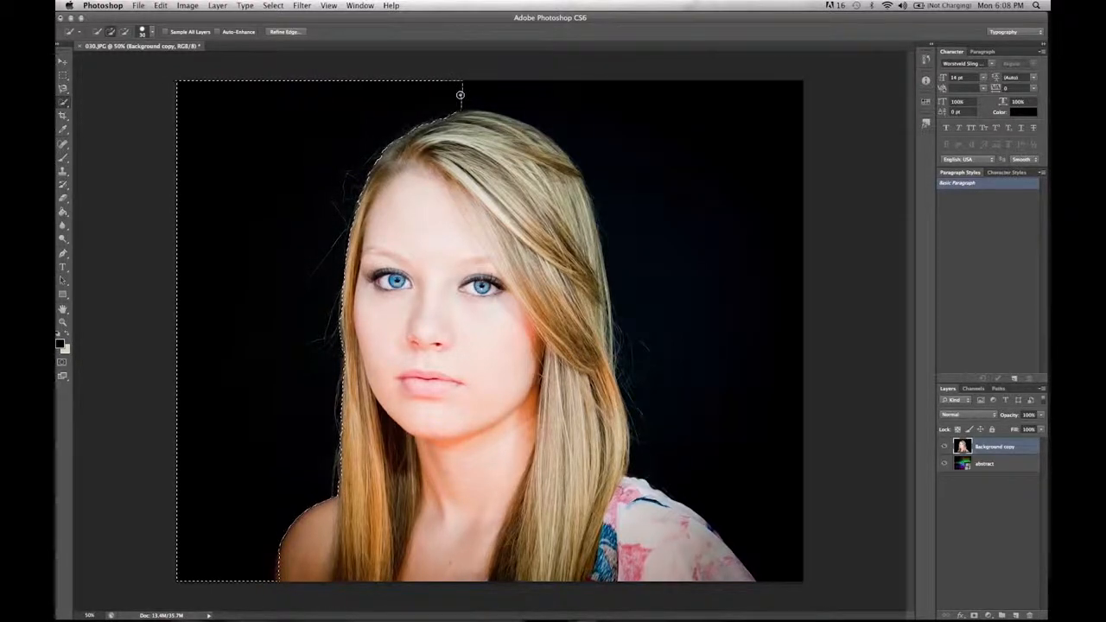
{"action": "mouse_move", "coordinate": [461, 94]}
{"action": "left_mouse_down"}
{"action": "mouse_move", "coordinate": [577, 133]}
{"action": "mouse_move", "coordinate": [654, 279]}
{"action": "left_mouse_up"}
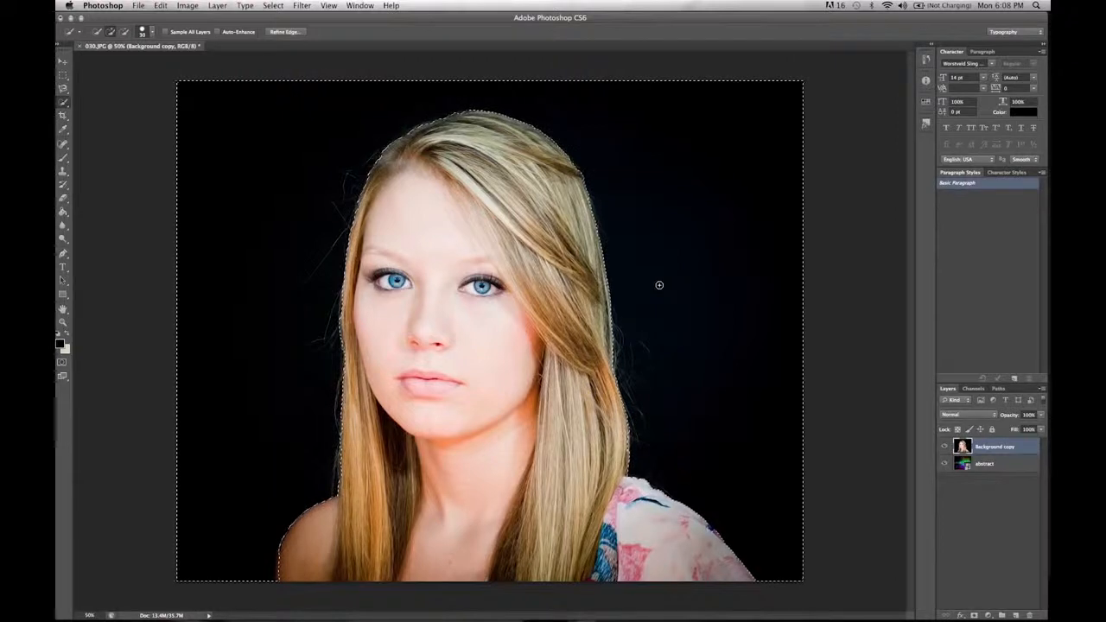
Step: Try inverting the selection and deleting the selected area from the Background copy layer, and undo the deletion
{"action": "left_click", "coordinate": [273, 5]}
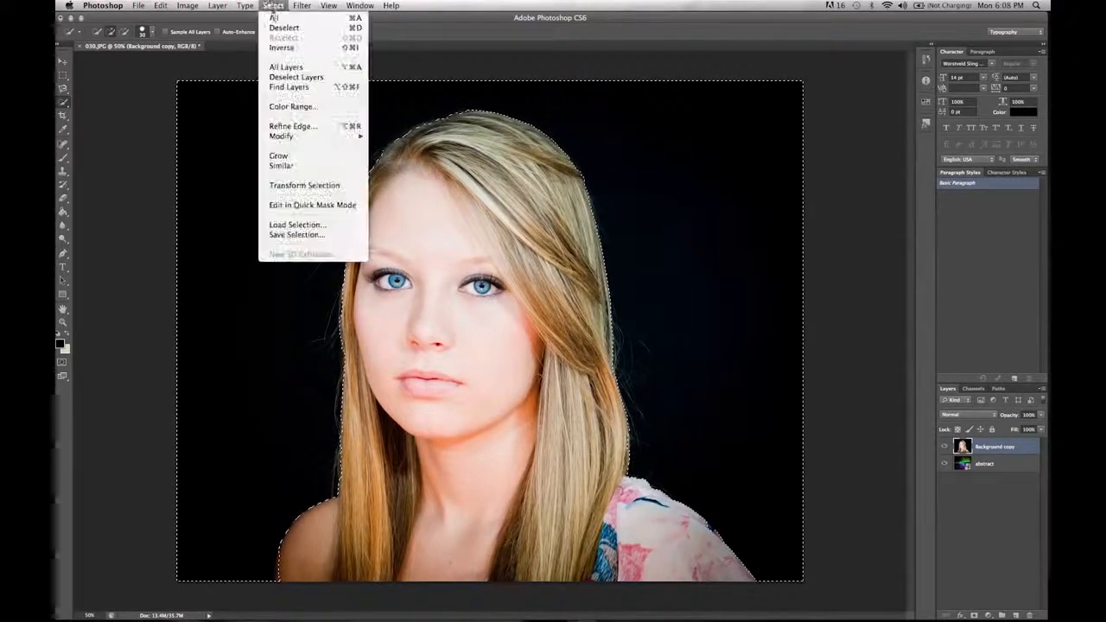
{"action": "left_click", "coordinate": [282, 48]}
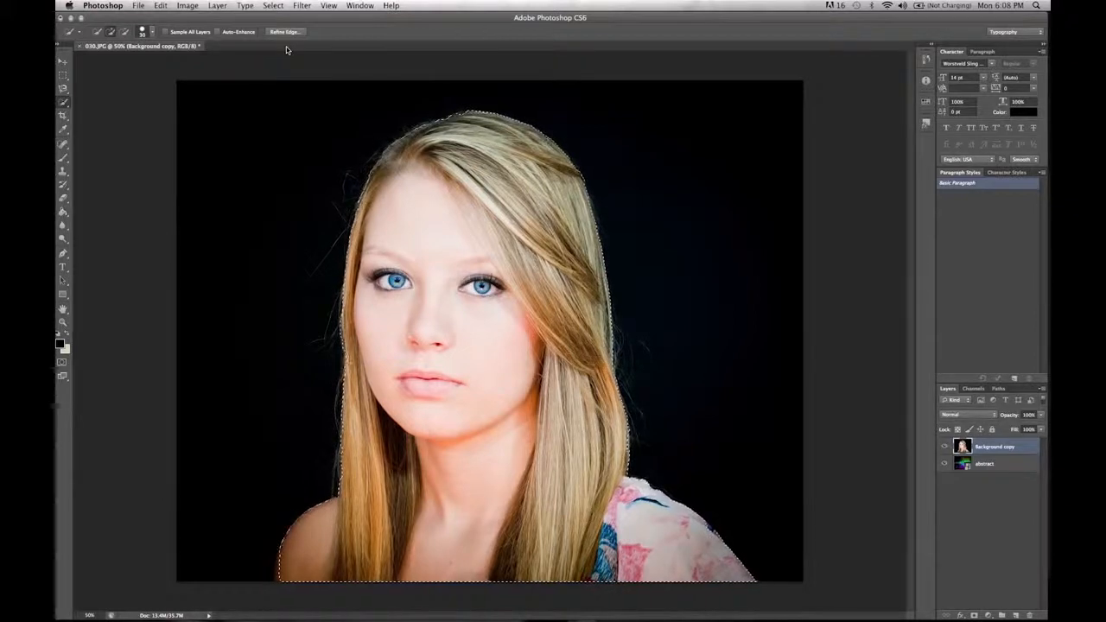
{"action": "key", "text": "Delete"}
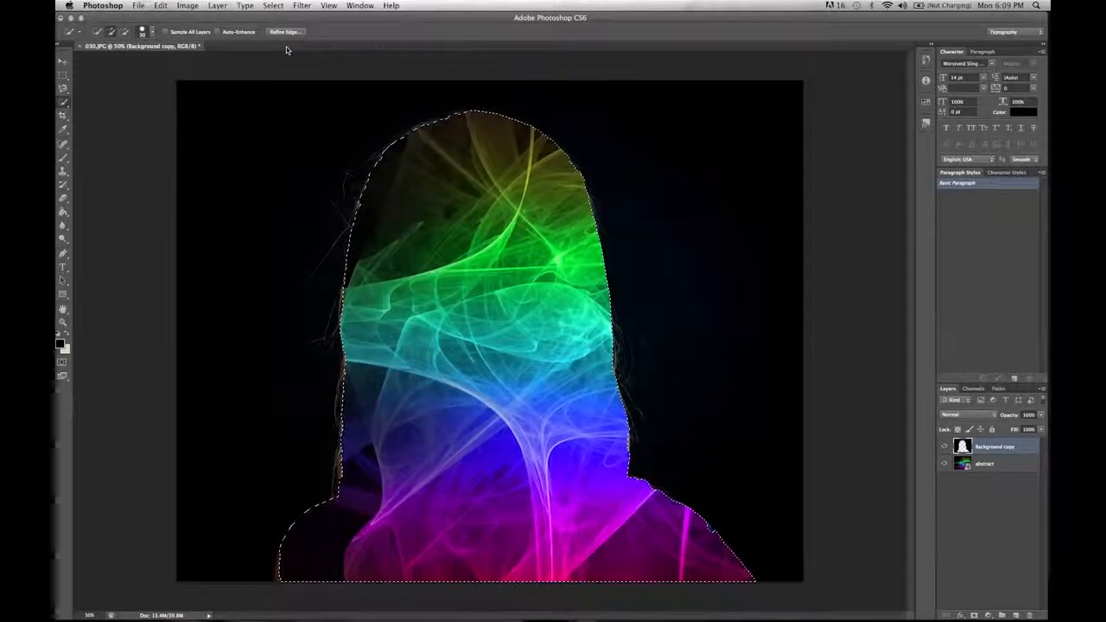
{"action": "key", "text": "super+z"}
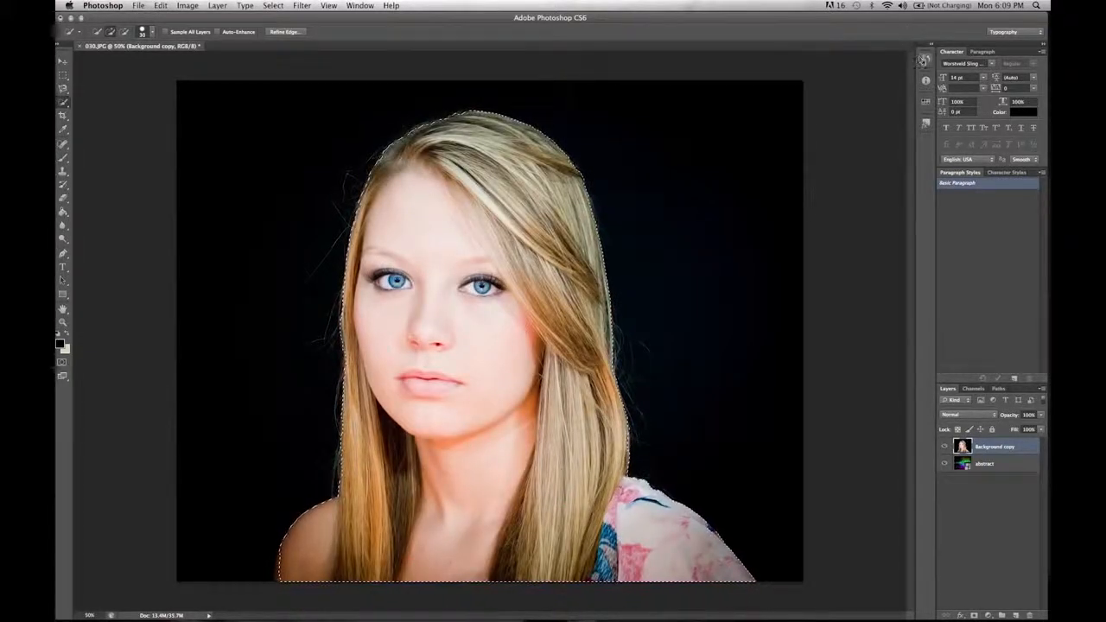
Step: Invert the selection back to the dark backdrop and delete it from the Background copy layer
{"action": "left_click", "coordinate": [924, 58]}
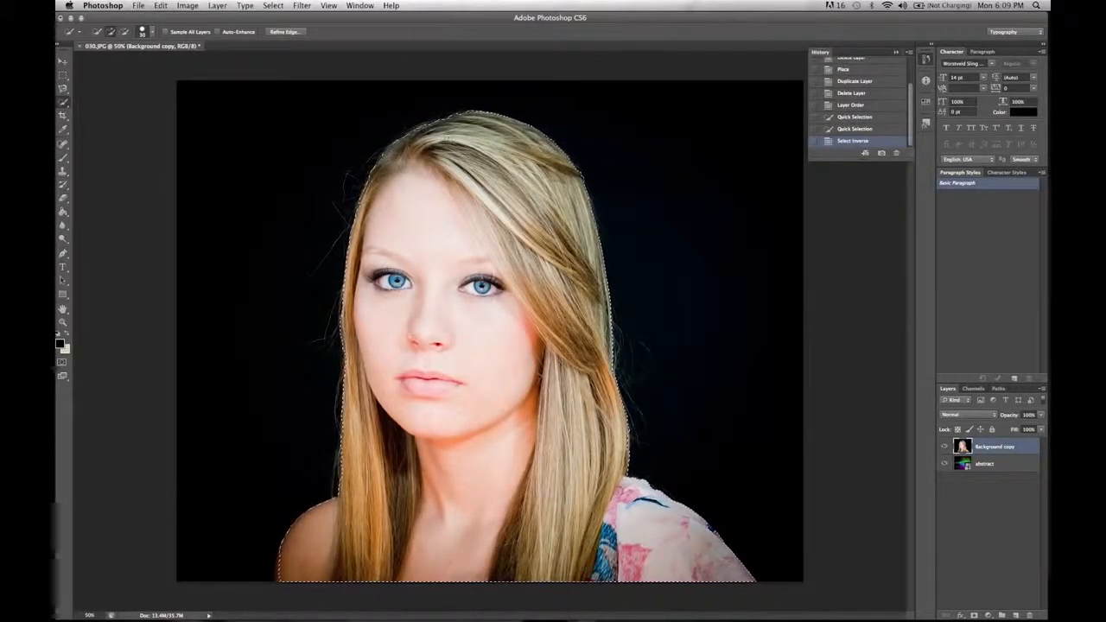
{"action": "left_click", "coordinate": [273, 5]}
{"action": "left_click", "coordinate": [294, 55]}
{"action": "left_click", "coordinate": [277, 5]}
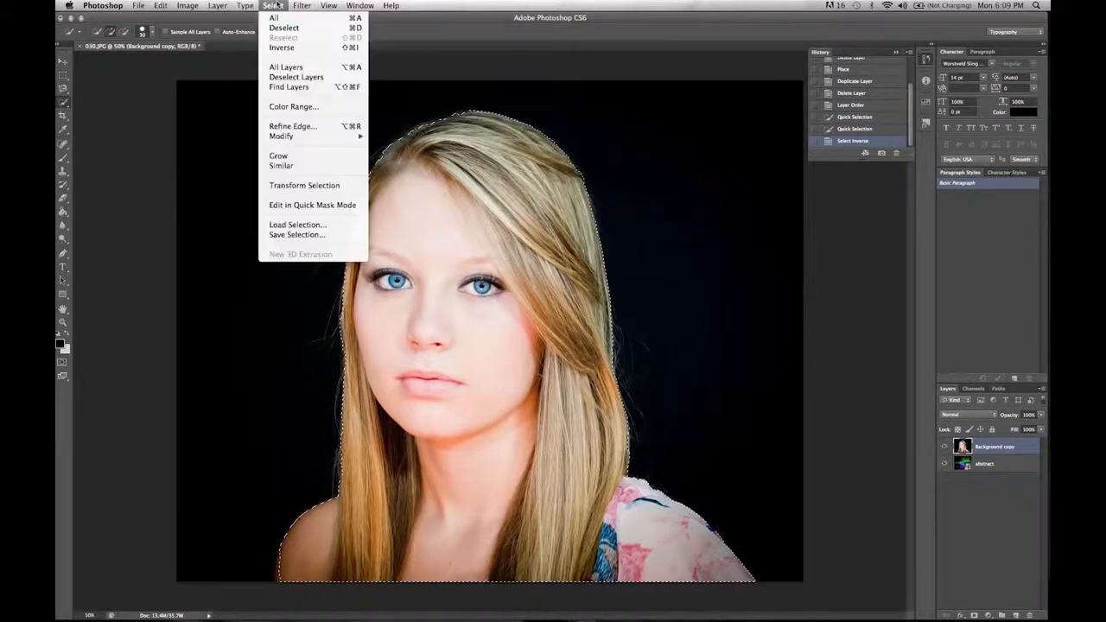
{"action": "left_click", "coordinate": [282, 47]}
{"action": "key", "text": "Delete"}
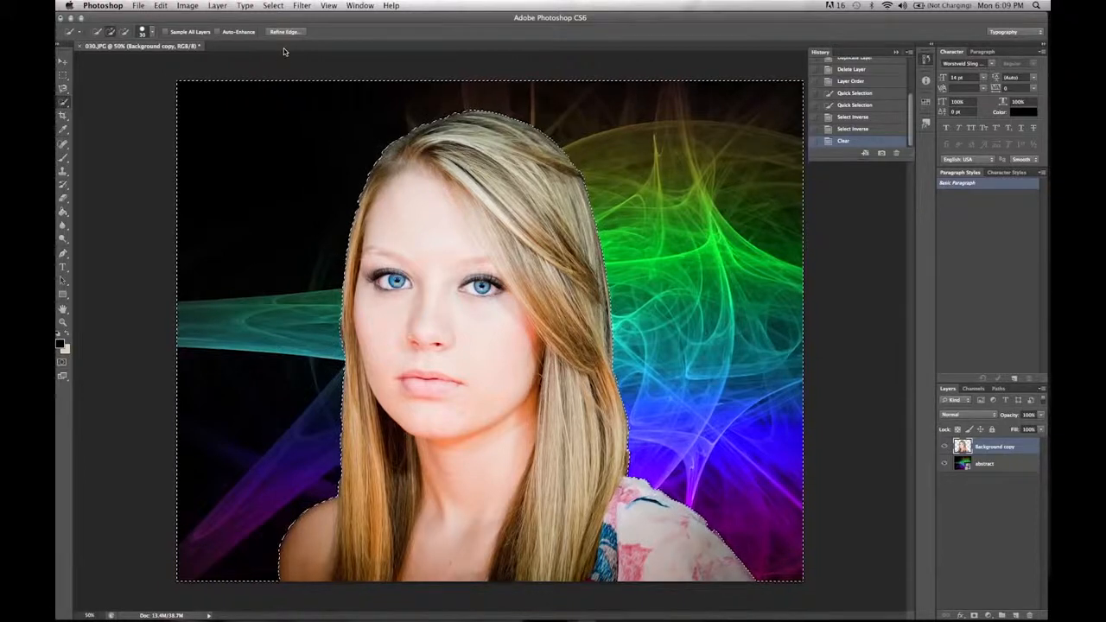
Step: Hide and reshow the abstract layer to check the cutout, and clear the selection
{"action": "left_click", "coordinate": [945, 464]}
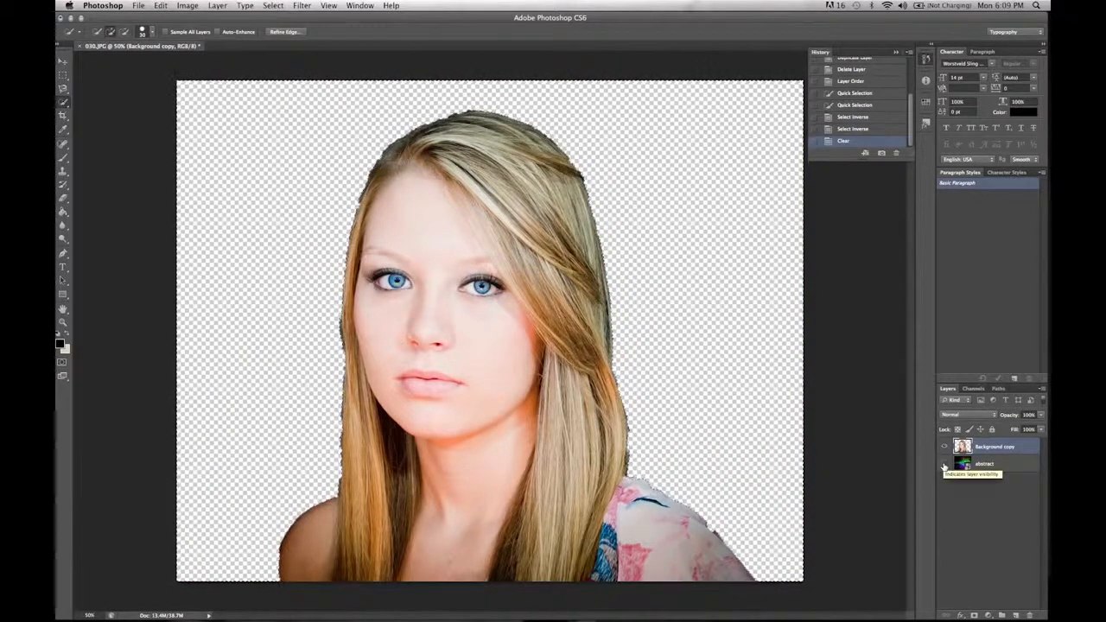
{"action": "left_click", "coordinate": [945, 465]}
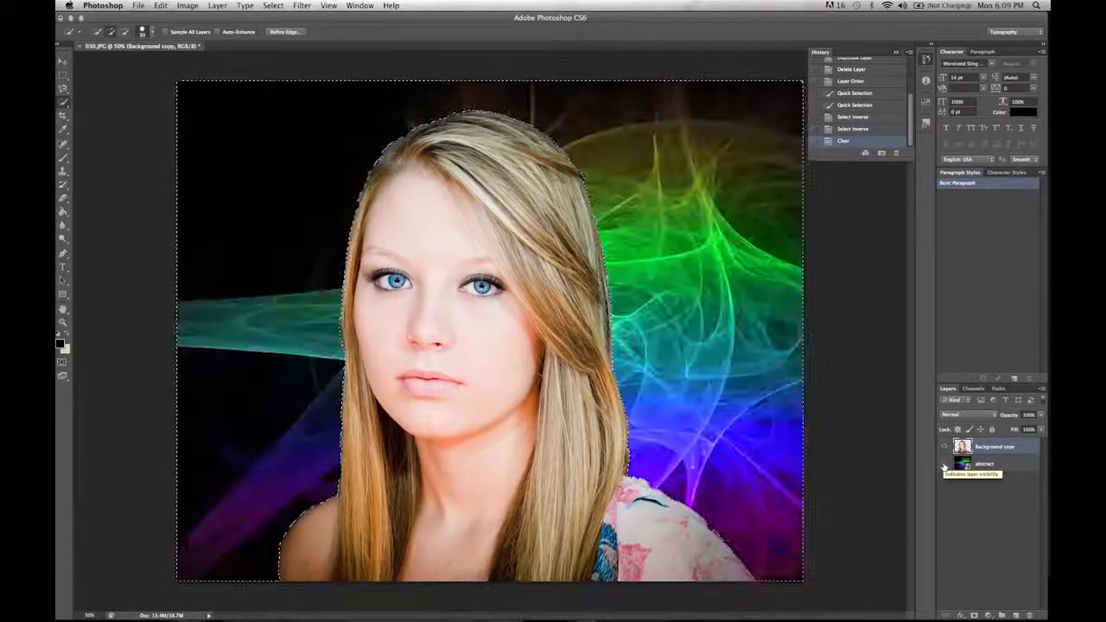
{"action": "left_click", "coordinate": [273, 5]}
{"action": "left_click", "coordinate": [275, 29]}
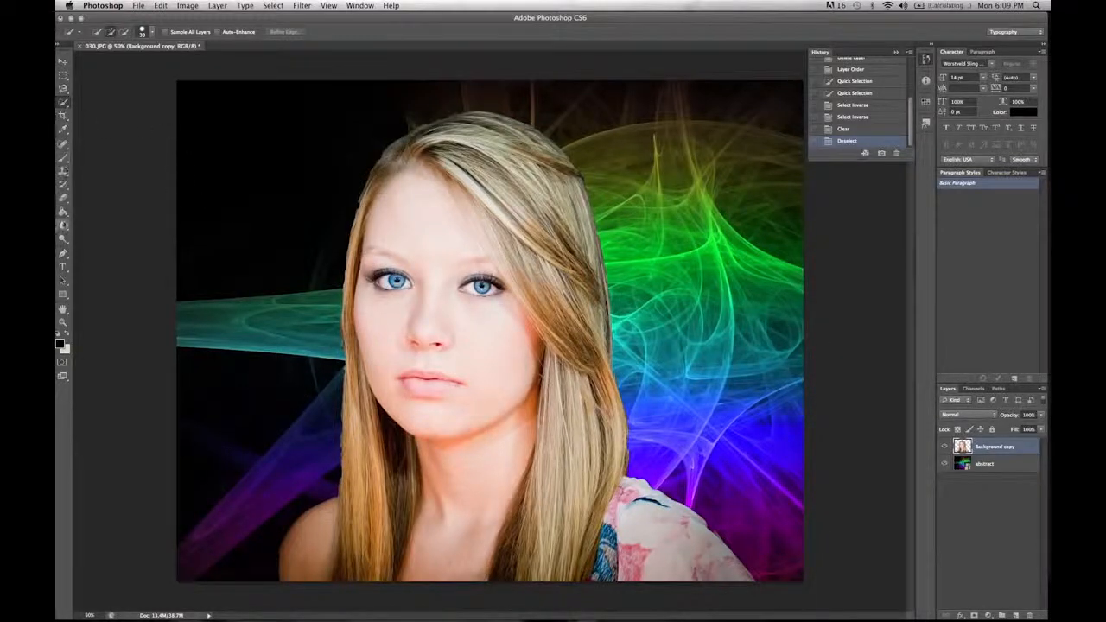
Step: Erase the rough edge along the woman's bare shoulder on the Background copy layer with a soft 77 px Eraser brush
{"action": "left_click", "coordinate": [65, 198]}
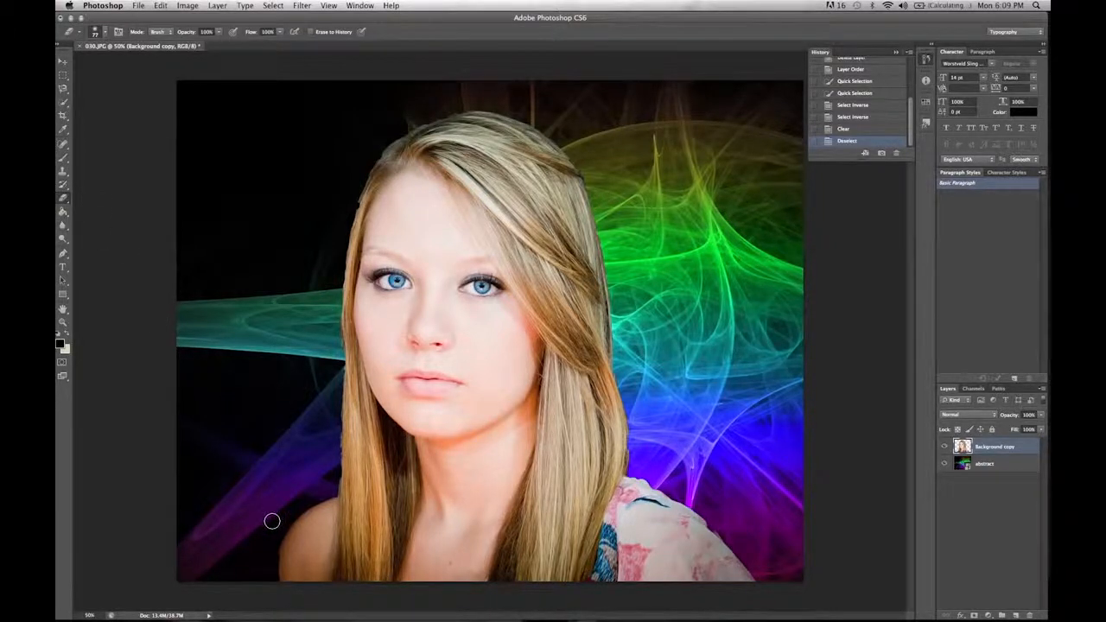
{"action": "left_click", "coordinate": [62, 321]}
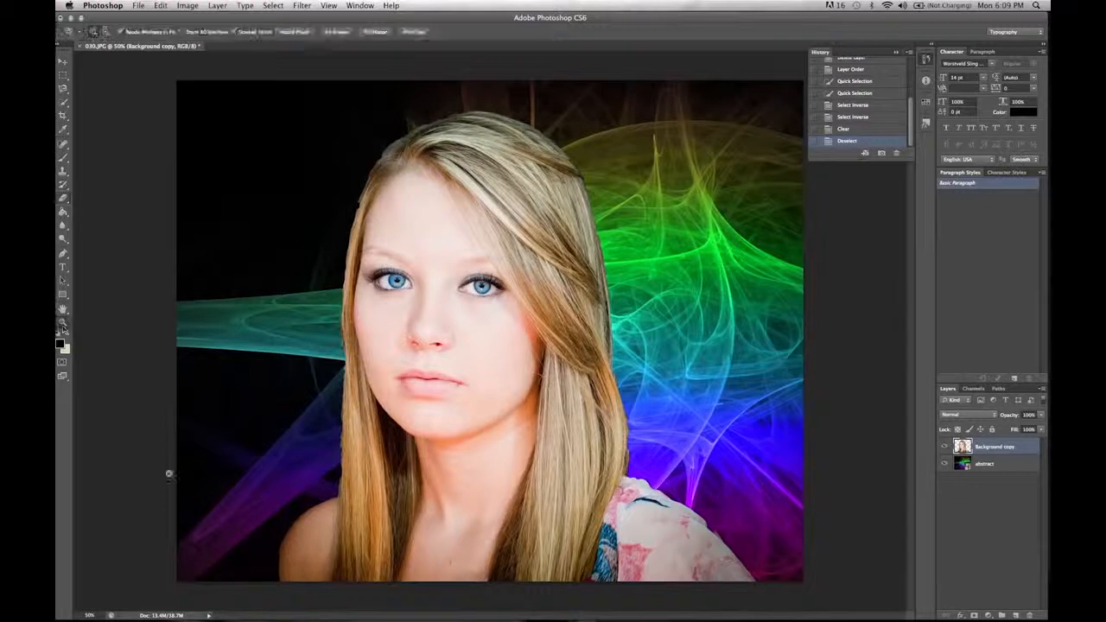
{"action": "left_click", "coordinate": [313, 518]}
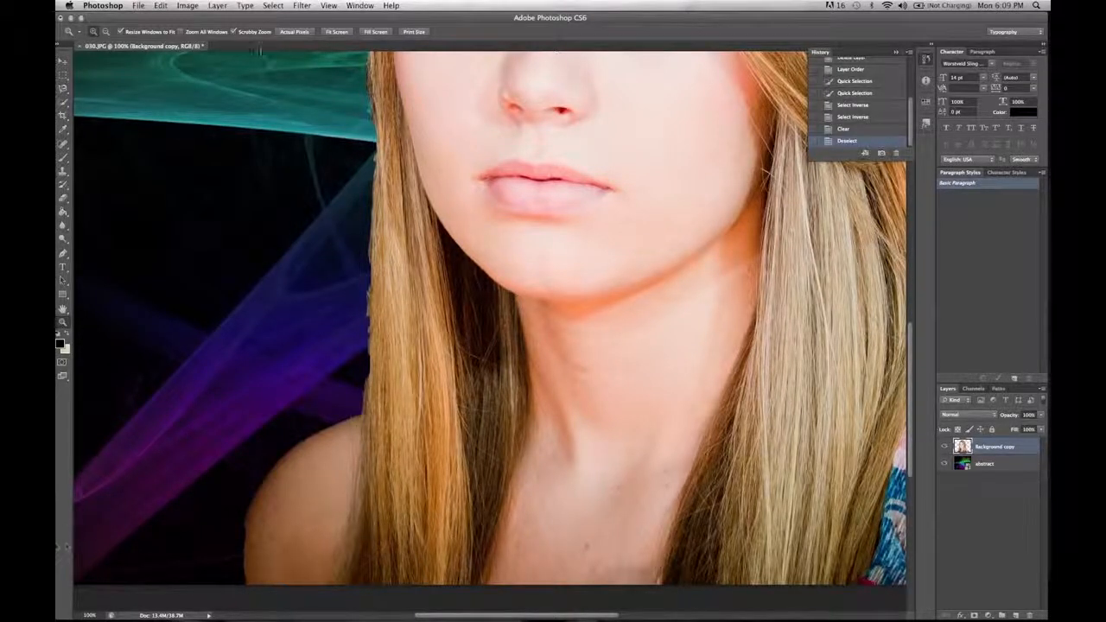
{"action": "scroll", "coordinate": [215, 519], "scroll_direction": "down", "scroll_amount": 5}
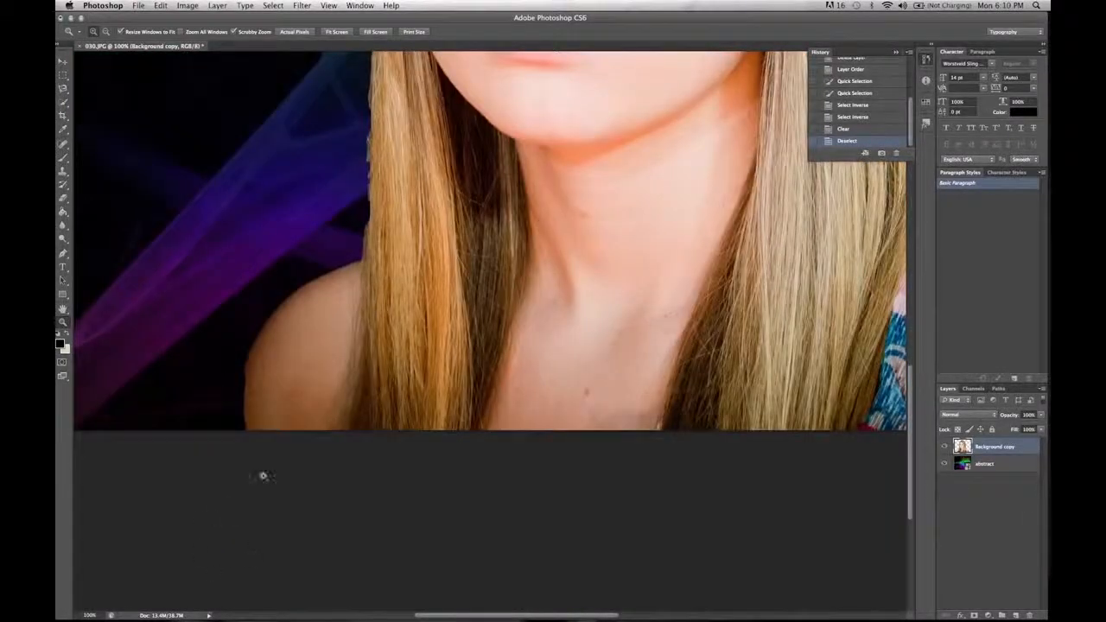
{"action": "scroll", "coordinate": [259, 479], "scroll_direction": "up", "scroll_amount": 8}
{"action": "scroll", "coordinate": [263, 480], "scroll_direction": "down", "scroll_amount": 5}
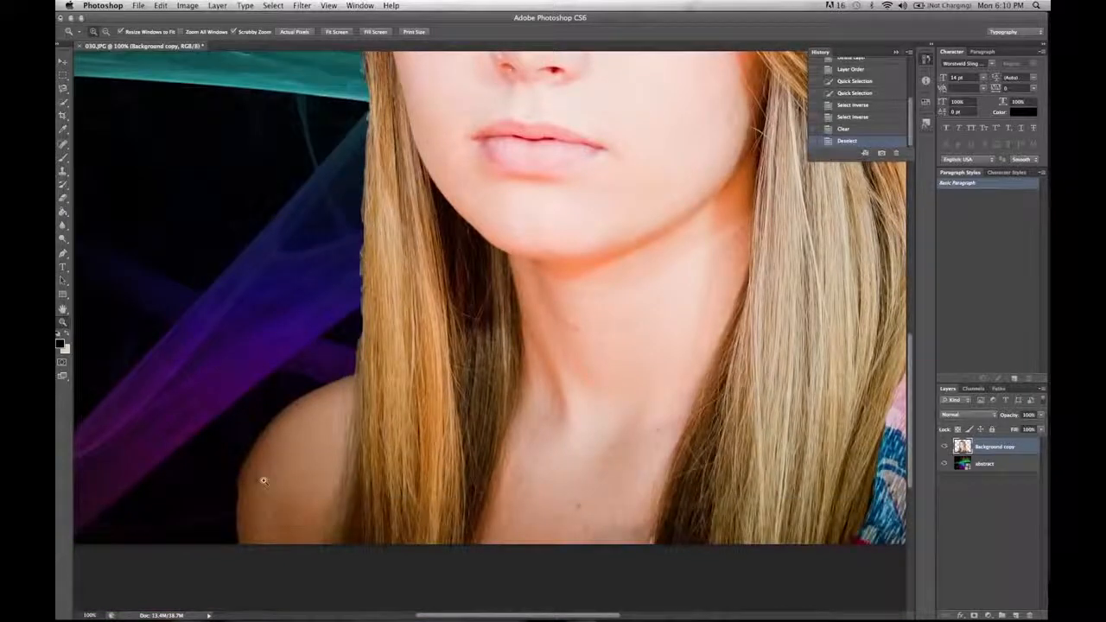
{"action": "left_click", "coordinate": [62, 198]}
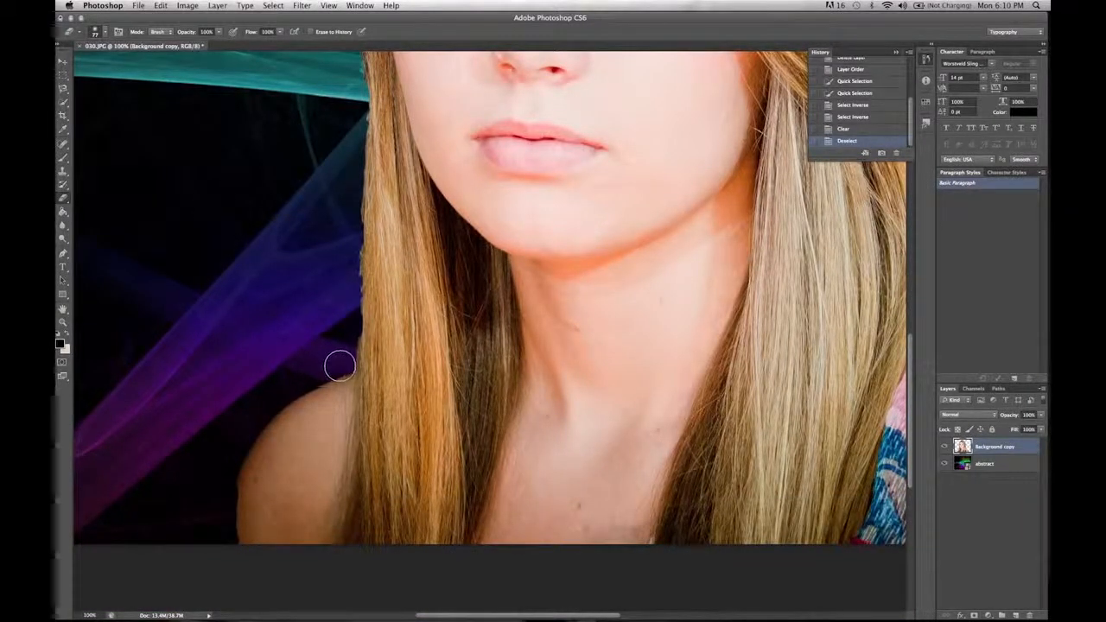
{"action": "left_click", "coordinate": [106, 32]}
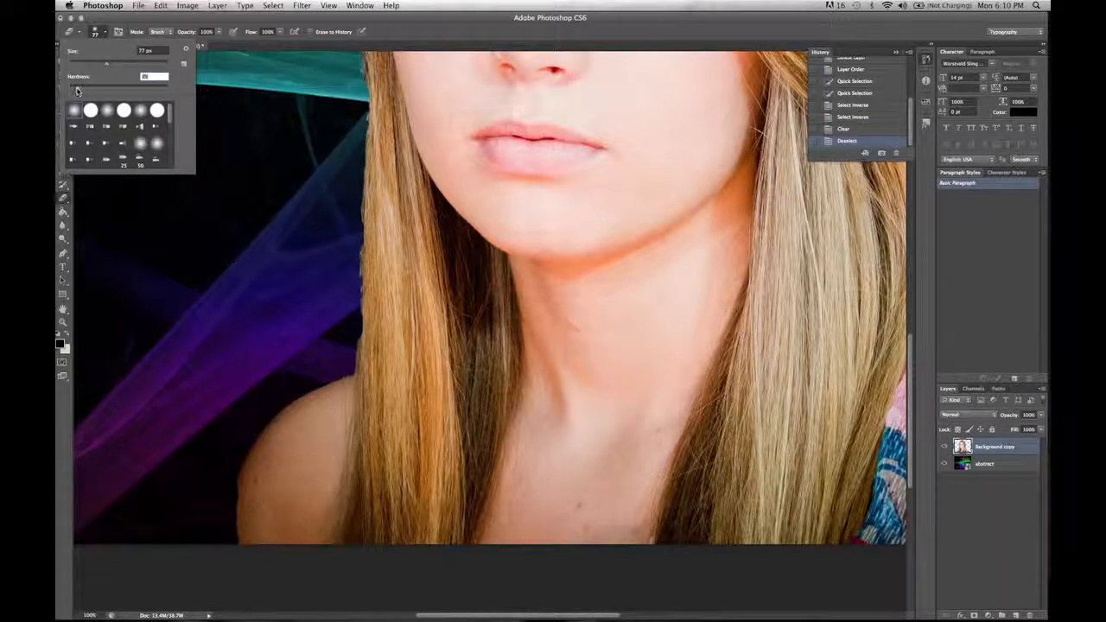
{"action": "left_click", "coordinate": [156, 19]}
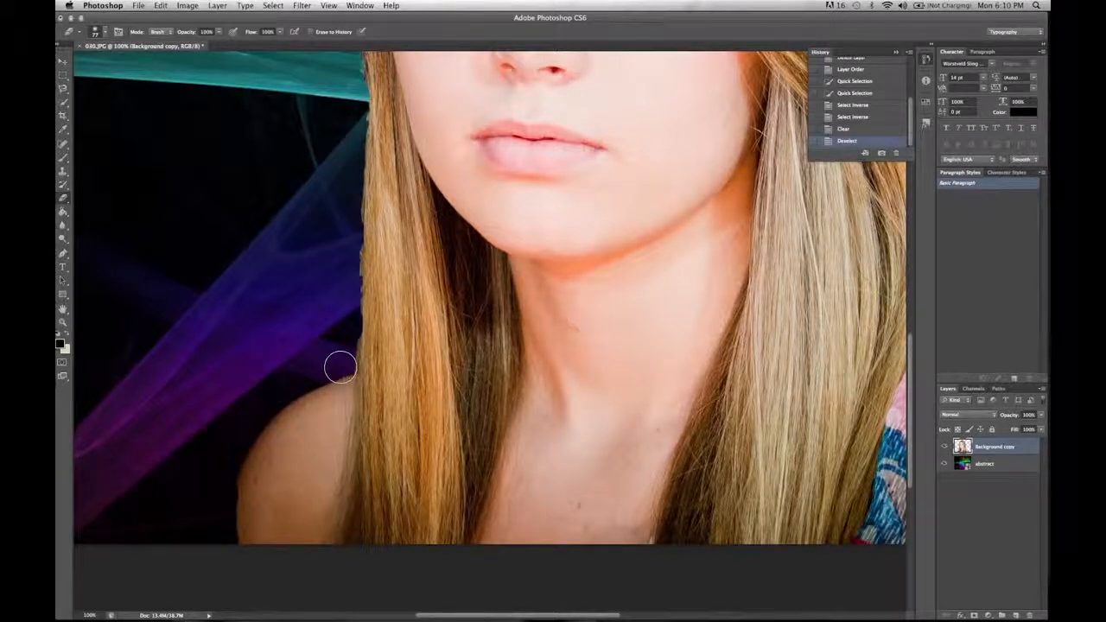
{"action": "left_click_drag", "start_coordinate": [341, 364], "coordinate": [252, 407]}
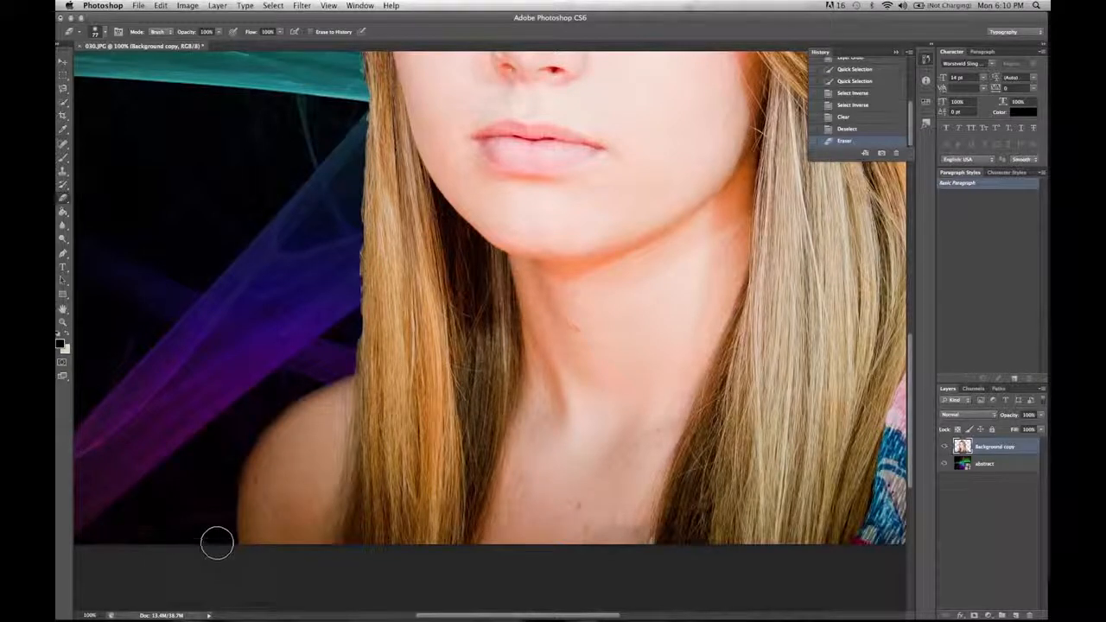
{"action": "left_click_drag", "start_coordinate": [224, 487], "coordinate": [250, 407]}
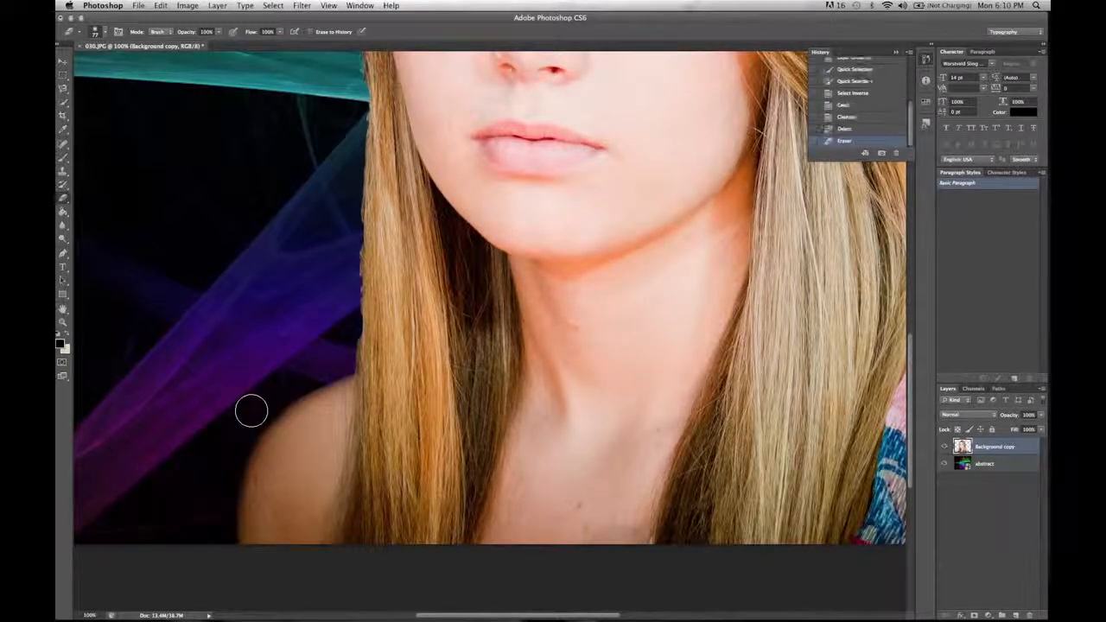
{"action": "left_click_drag", "start_coordinate": [220, 534], "coordinate": [220, 561]}
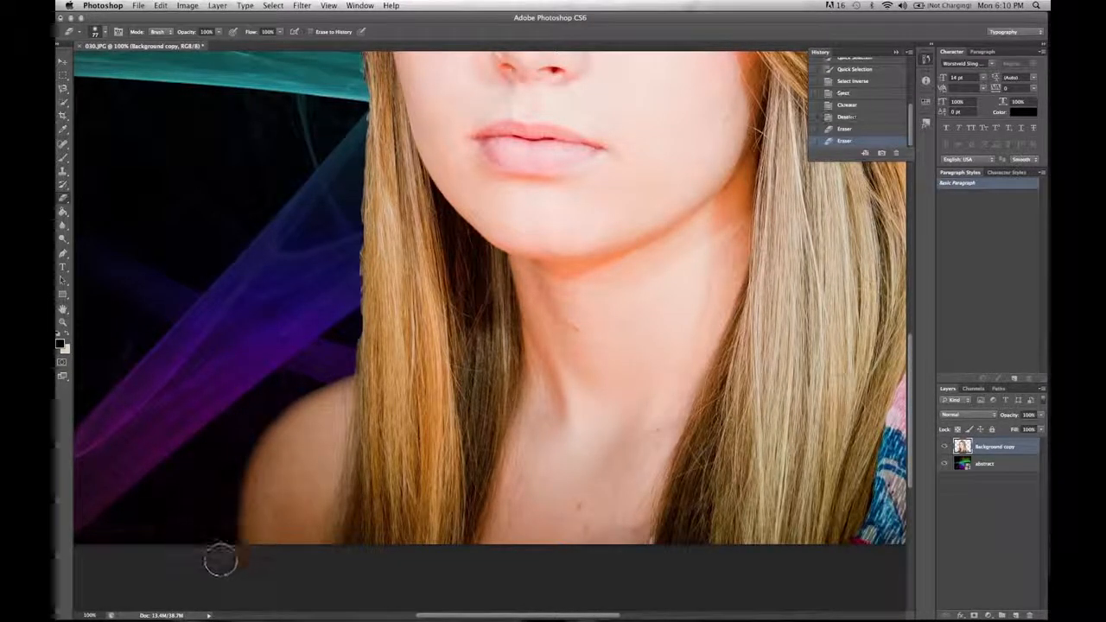
Step: Erase the rough fringe along the outer edge of the hair above the bare shoulder, up to eye level, on the Background copy layer
{"action": "scroll", "coordinate": [256, 452], "scroll_direction": "up", "scroll_amount": 5}
{"action": "scroll", "coordinate": [255, 452], "scroll_direction": "down", "scroll_amount": 5}
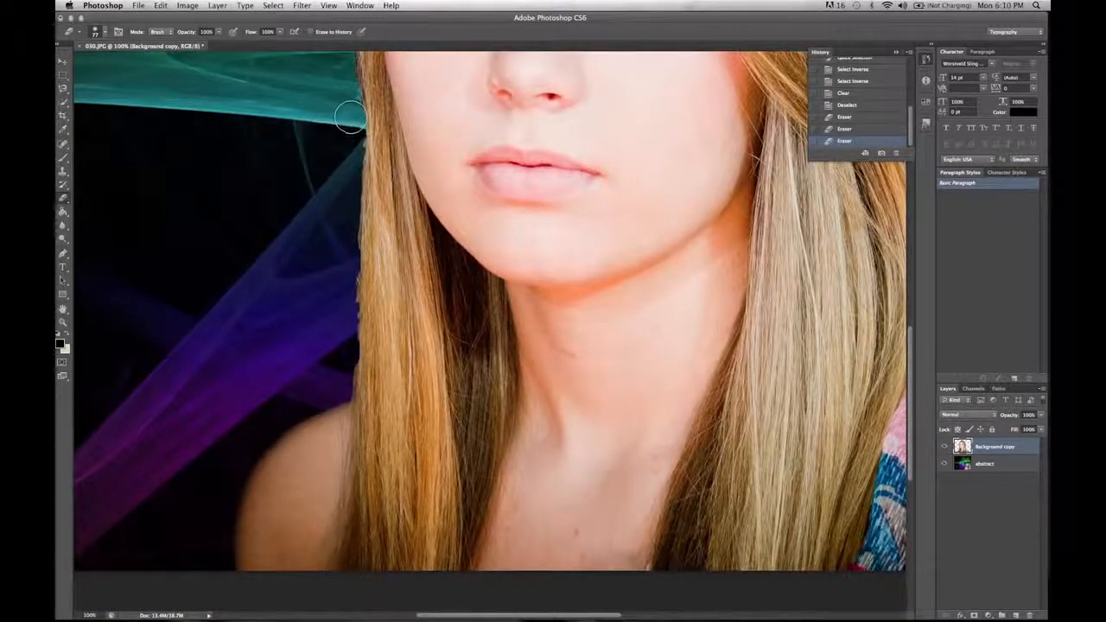
{"action": "mouse_move", "coordinate": [347, 140]}
{"action": "left_mouse_down"}
{"action": "mouse_move", "coordinate": [347, 328]}
{"action": "mouse_move", "coordinate": [307, 407]}
{"action": "mouse_move", "coordinate": [342, 367]}
{"action": "mouse_move", "coordinate": [344, 314]}
{"action": "mouse_move", "coordinate": [334, 392]}
{"action": "mouse_move", "coordinate": [338, 363]}
{"action": "left_mouse_up"}
{"action": "scroll", "coordinate": [338, 363], "scroll_direction": "up", "scroll_amount": 6}
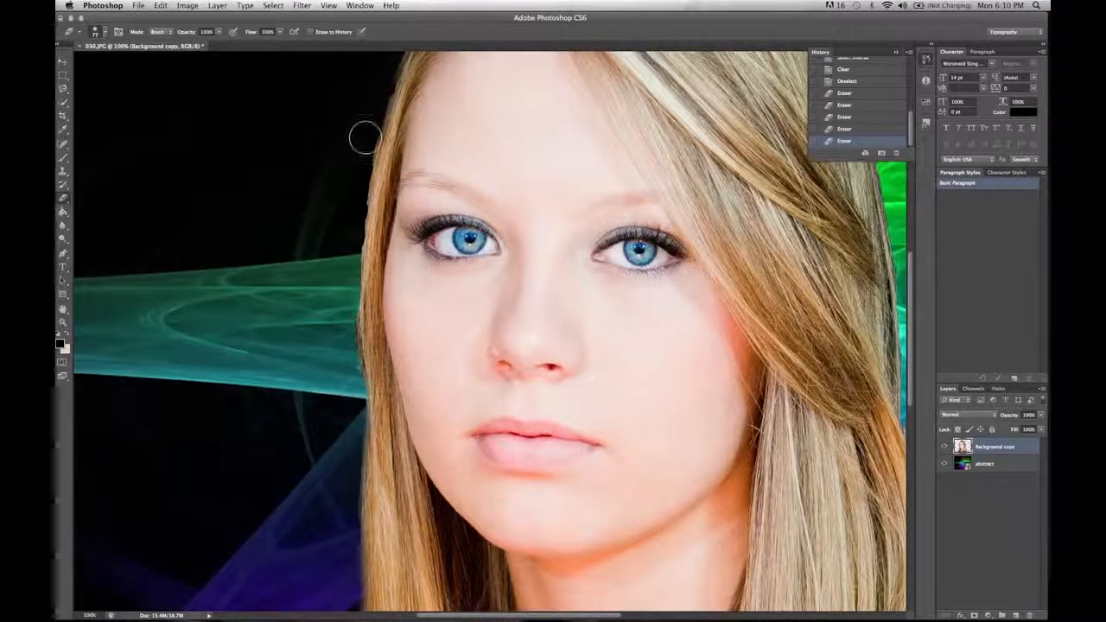
{"action": "left_click_drag", "start_coordinate": [356, 192], "coordinate": [347, 240]}
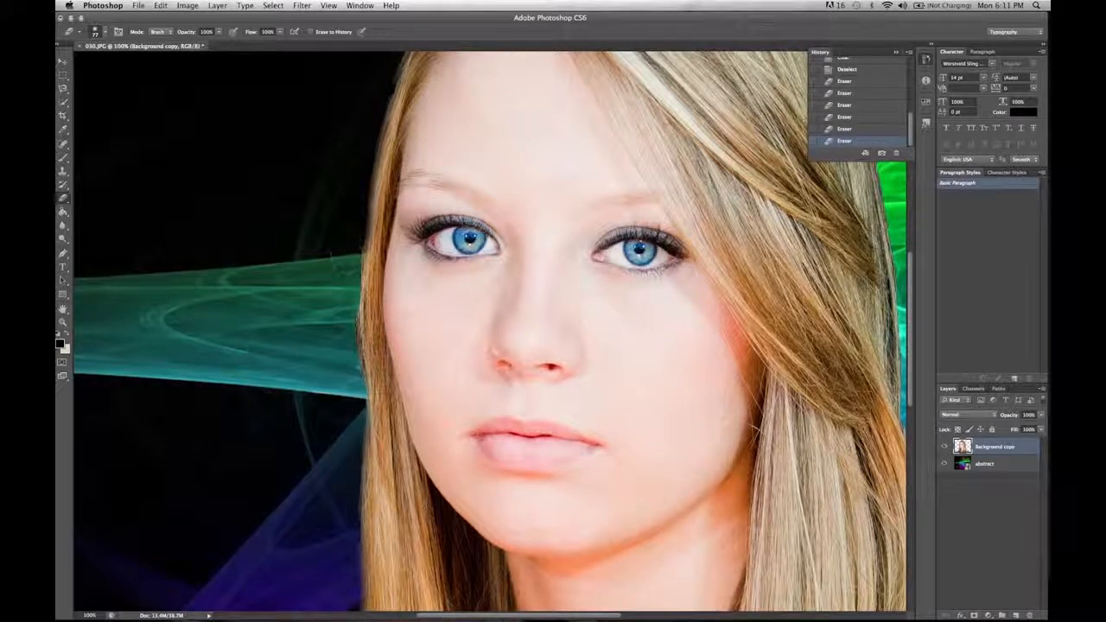
{"action": "mouse_move", "coordinate": [347, 256]}
{"action": "left_mouse_down"}
{"action": "mouse_move", "coordinate": [345, 380]}
{"action": "mouse_move", "coordinate": [338, 313]}
{"action": "mouse_move", "coordinate": [348, 342]}
{"action": "left_mouse_up"}
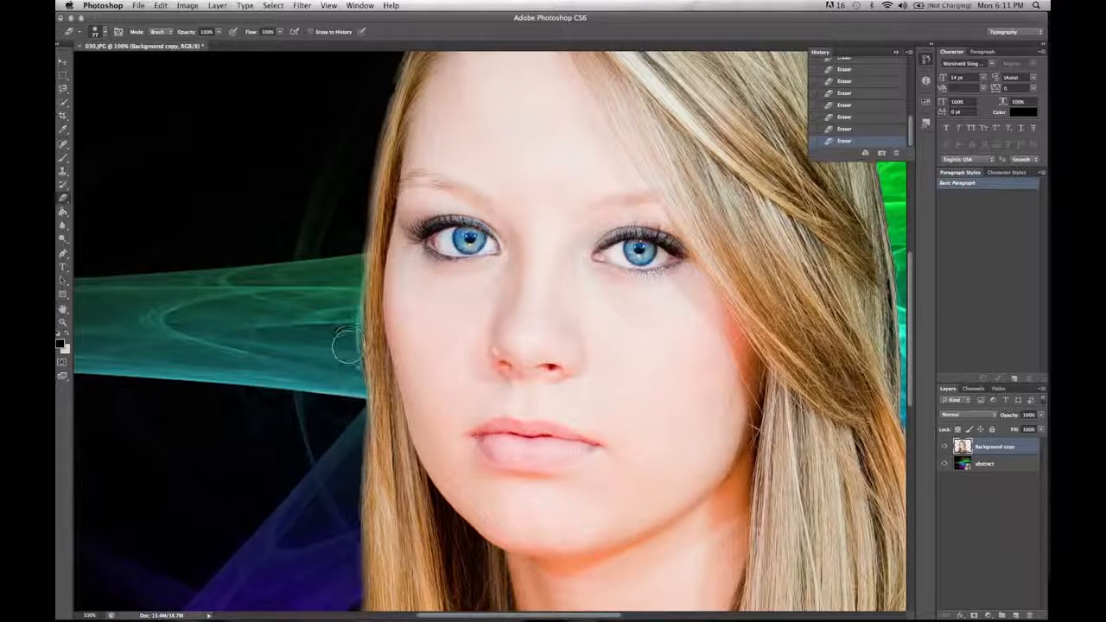
Step: Erase the leftover fringe around the top of the head and down the hair edge beside the bright green and blue swirls
{"action": "scroll", "coordinate": [346, 385], "scroll_direction": "up", "scroll_amount": 5}
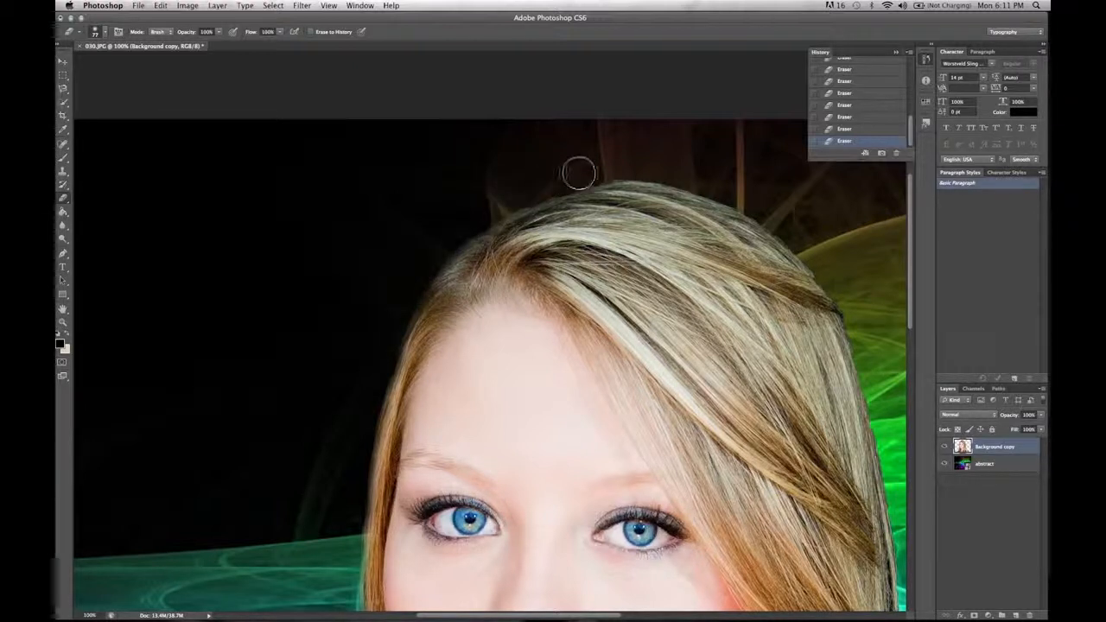
{"action": "scroll", "coordinate": [647, 163], "scroll_direction": "down", "scroll_amount": 5}
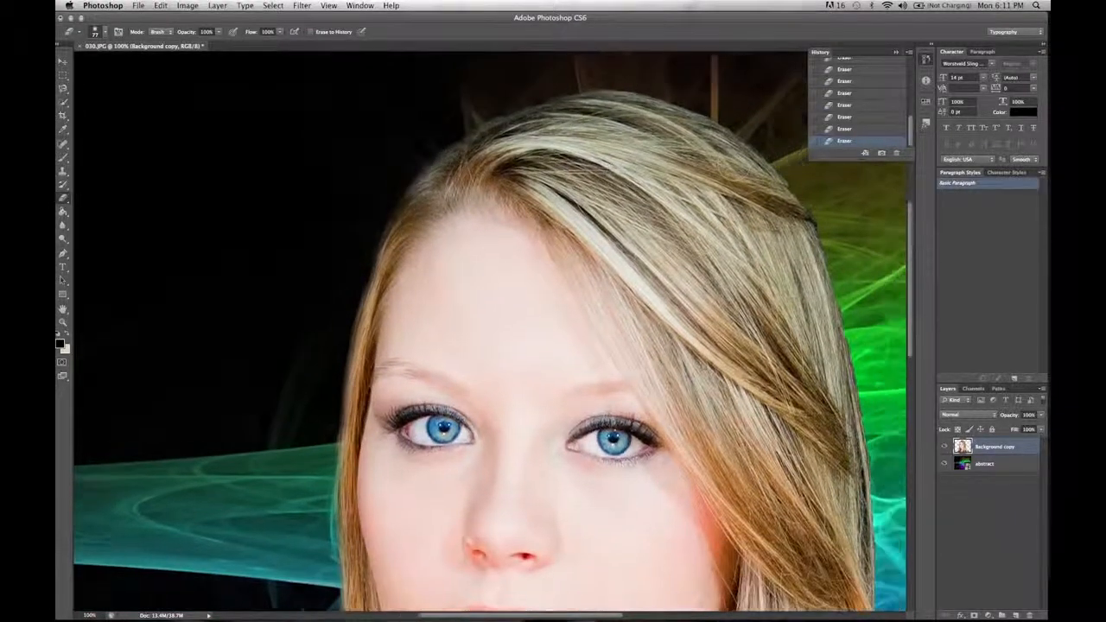
{"action": "scroll", "coordinate": [644, 160], "scroll_direction": "right", "scroll_amount": 8}
{"action": "scroll", "coordinate": [647, 161], "scroll_direction": "left", "scroll_amount": 2}
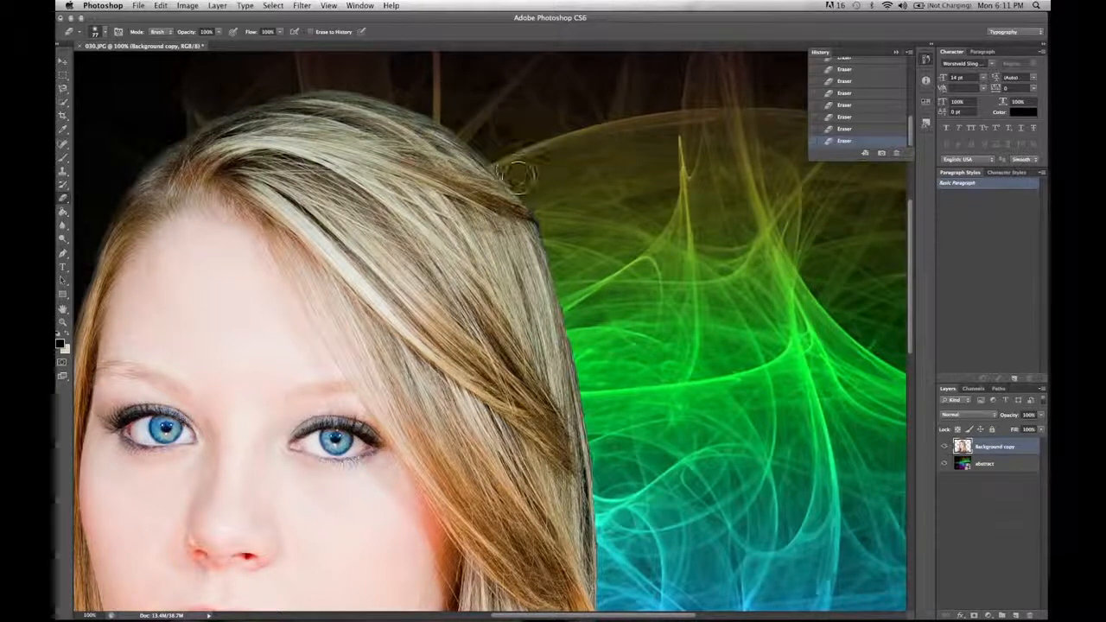
{"action": "scroll", "coordinate": [557, 246], "scroll_direction": "down", "scroll_amount": 5}
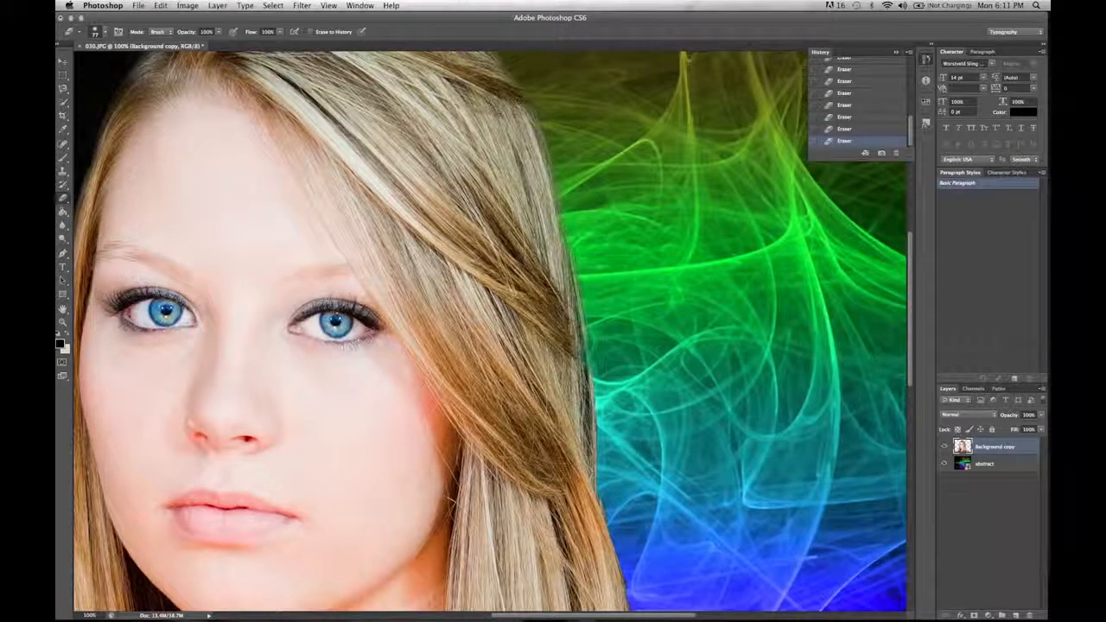
{"action": "scroll", "coordinate": [489, 330], "scroll_direction": "down", "scroll_amount": 5}
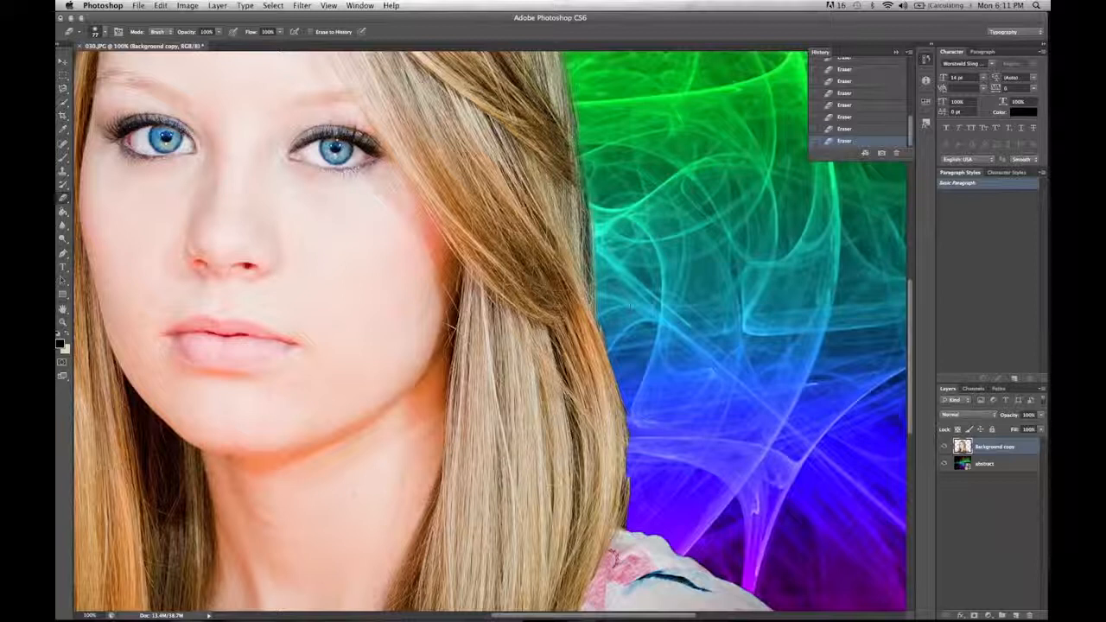
{"action": "scroll", "coordinate": [489, 331], "scroll_direction": "down", "scroll_amount": 2}
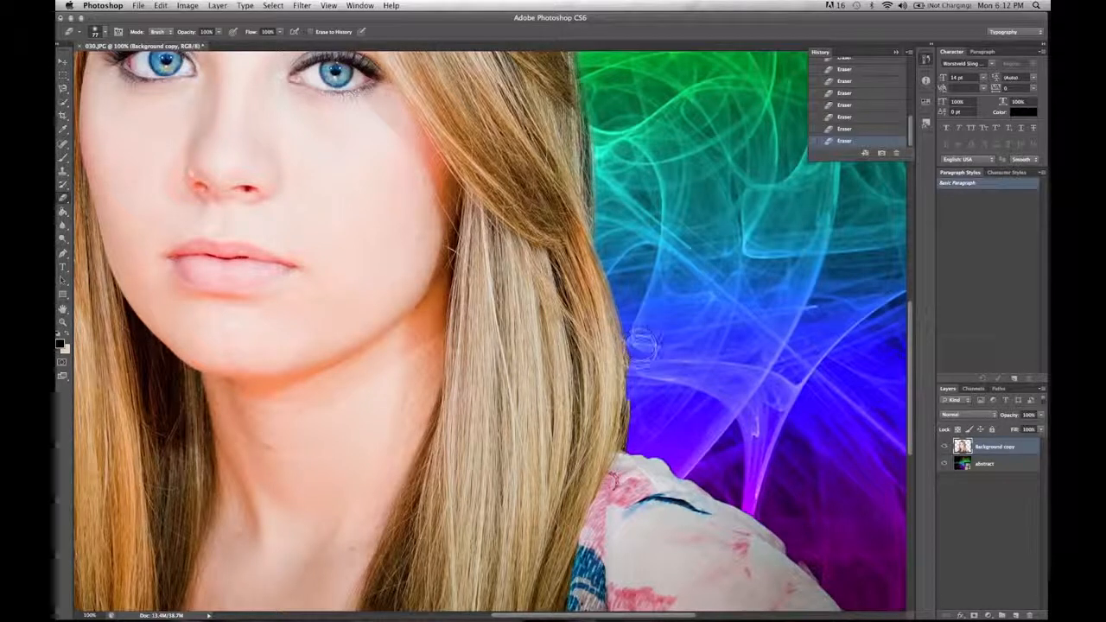
{"action": "left_click_drag", "start_coordinate": [644, 373], "coordinate": [636, 341]}
Step: Try erasing along the lower hair and the clothed shoulder in one stroke, and undo that stroke
{"action": "mouse_move", "coordinate": [648, 400]}
{"action": "left_mouse_down"}
{"action": "mouse_move", "coordinate": [639, 445]}
{"action": "mouse_move", "coordinate": [643, 406]}
{"action": "mouse_move", "coordinate": [643, 443]}
{"action": "mouse_move", "coordinate": [668, 449]}
{"action": "mouse_move", "coordinate": [713, 497]}
{"action": "left_mouse_up"}
{"action": "key", "text": "z"}
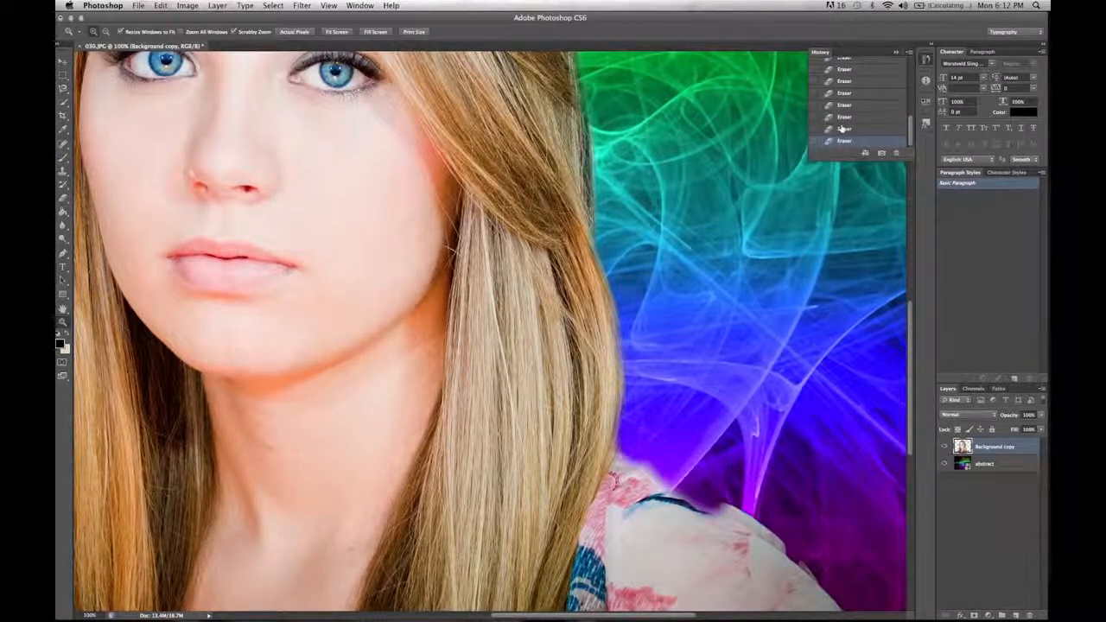
{"action": "left_click", "coordinate": [843, 128]}
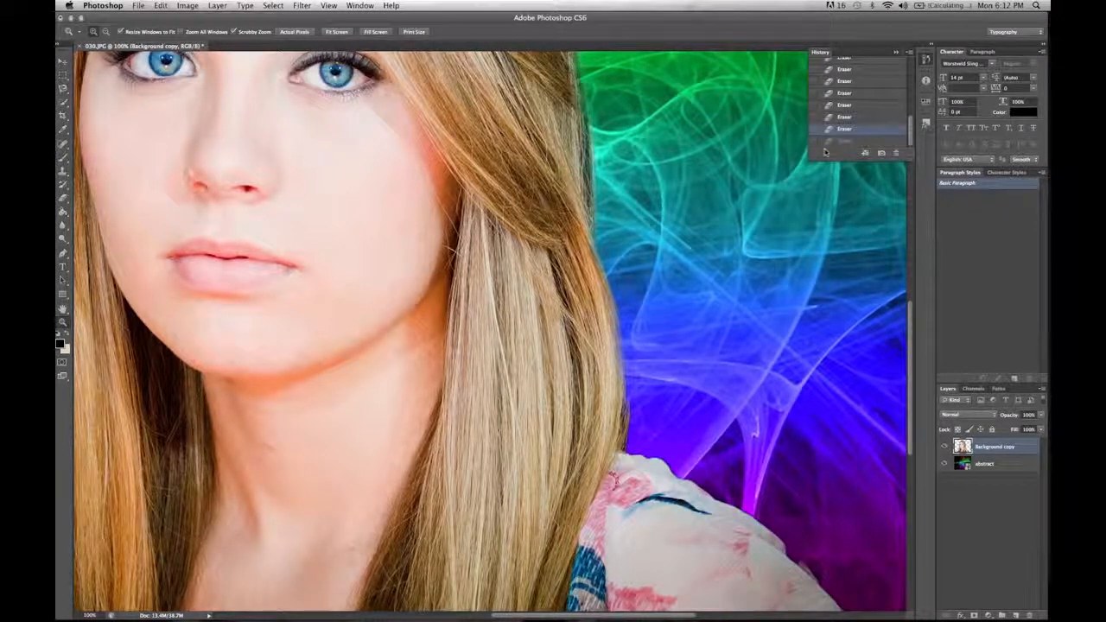
Step: Erase the rough edge at the lower hair and along the floral-clothed shoulder to the image's bottom with the Eraser
{"action": "left_click", "coordinate": [63, 196]}
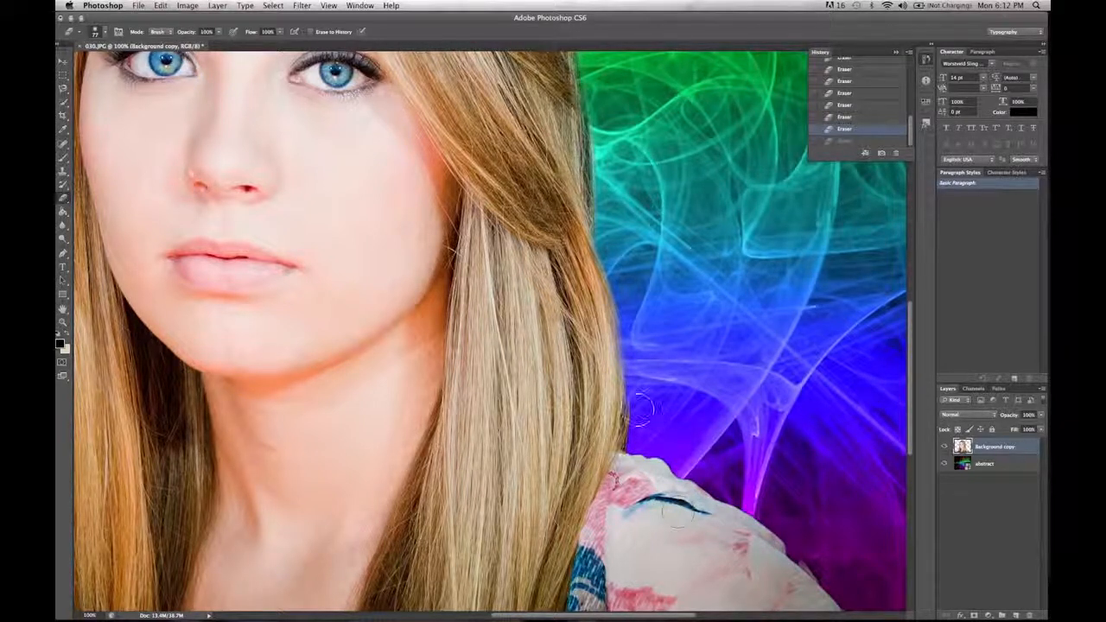
{"action": "left_click_drag", "start_coordinate": [641, 404], "coordinate": [642, 440]}
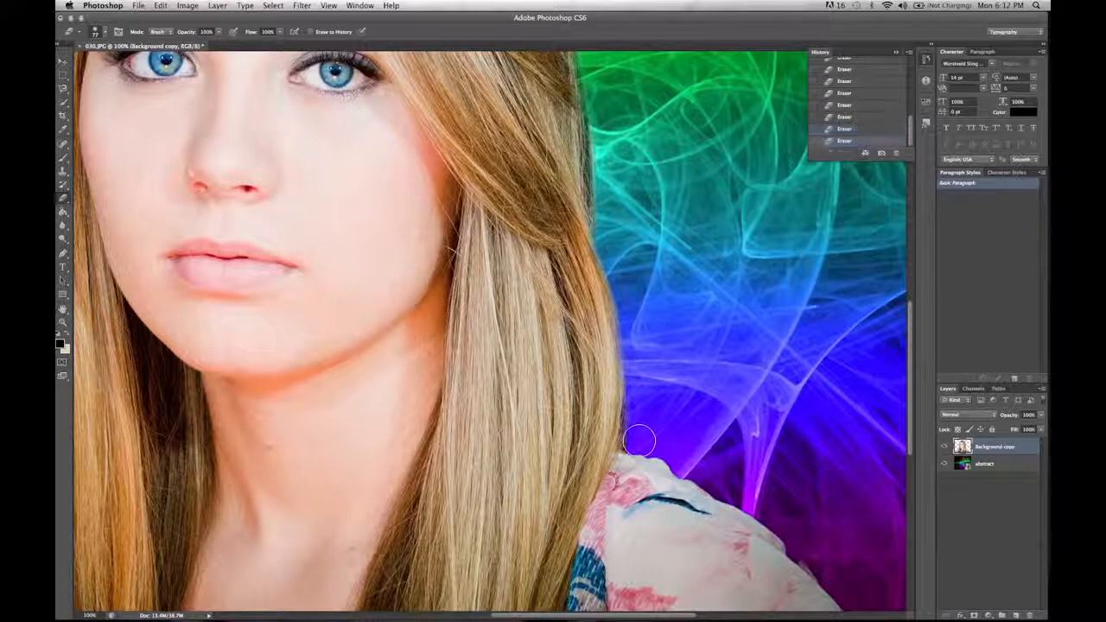
{"action": "mouse_move", "coordinate": [686, 467]}
{"action": "left_mouse_down"}
{"action": "mouse_move", "coordinate": [648, 445]}
{"action": "mouse_move", "coordinate": [778, 544]}
{"action": "left_mouse_up"}
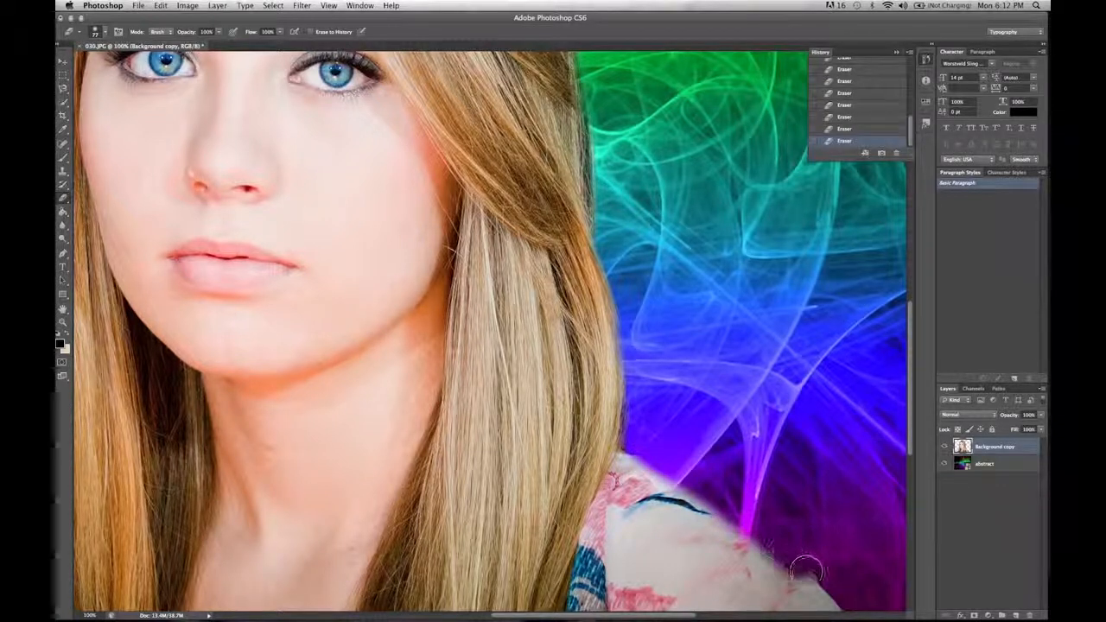
{"action": "mouse_move", "coordinate": [881, 604]}
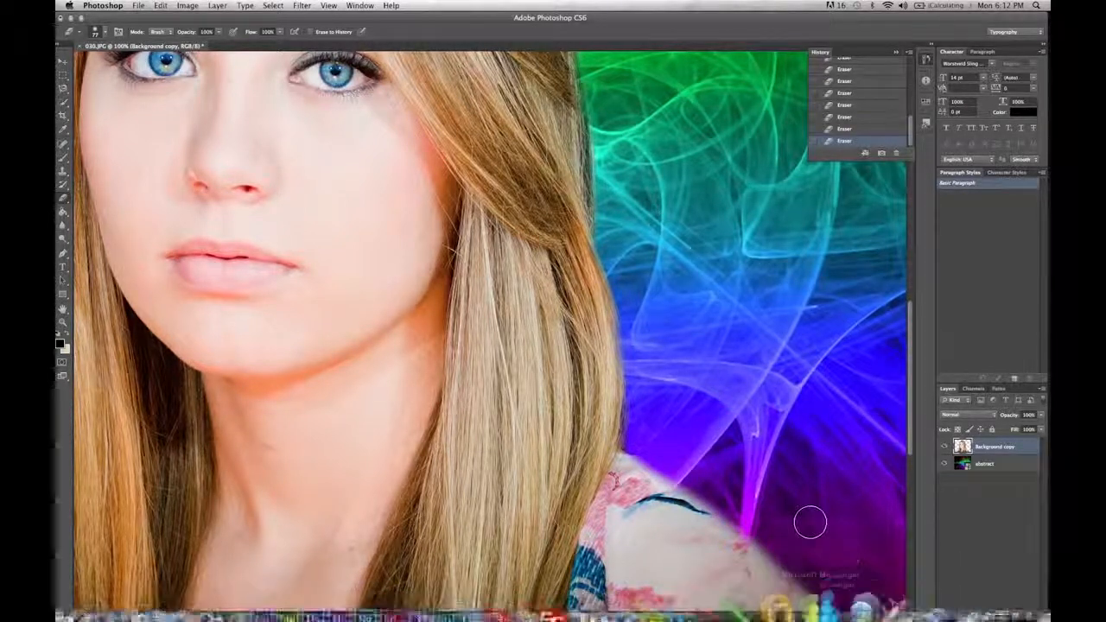
{"action": "scroll", "coordinate": [807, 521], "scroll_direction": "down", "scroll_amount": 8}
{"action": "mouse_move", "coordinate": [864, 280]}
{"action": "left_mouse_down"}
{"action": "mouse_move", "coordinate": [856, 284]}
{"action": "mouse_move", "coordinate": [881, 329]}
{"action": "left_mouse_up"}
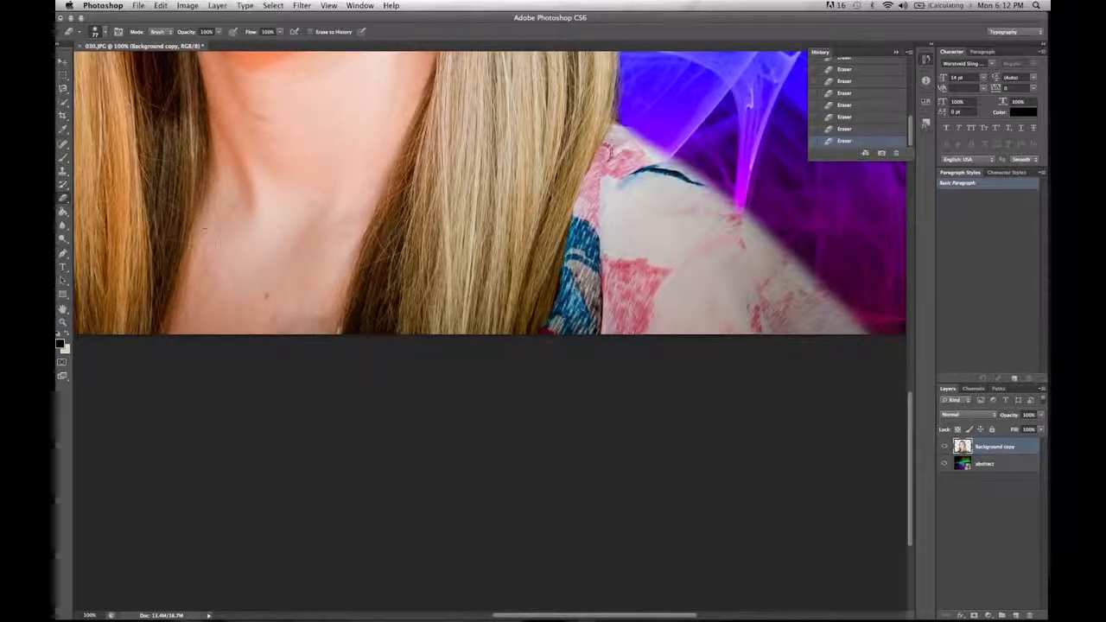
Step: Soften the outer hair edges on both sides with the Blur tool at 50% strength, and hide and reshow the abstract layer to check the cutout
{"action": "left_click", "coordinate": [63, 323]}
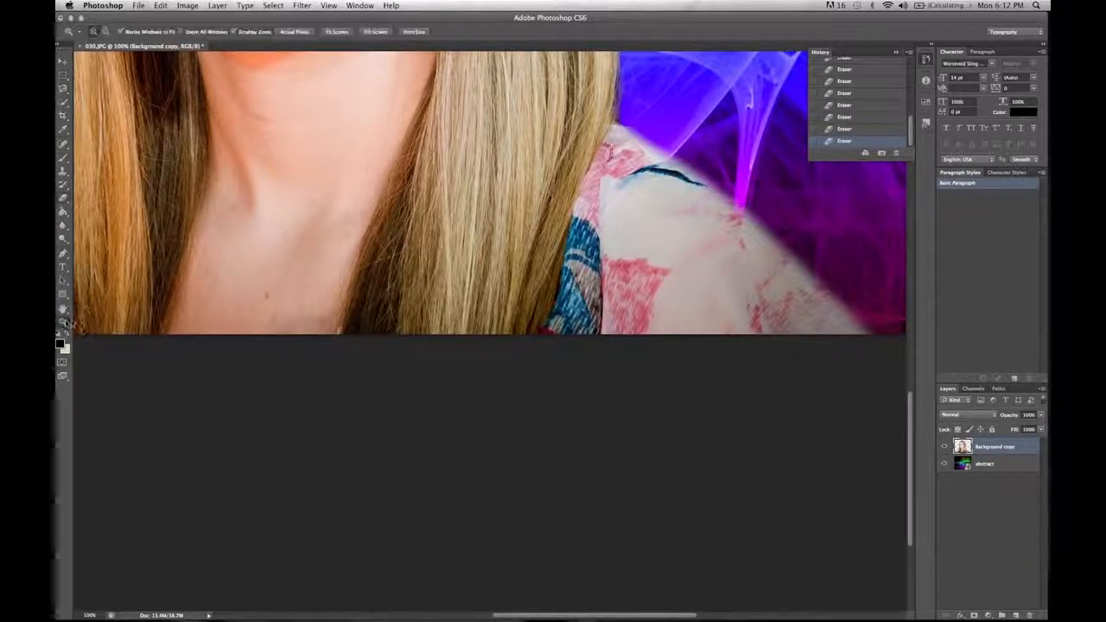
{"action": "left_click", "coordinate": [212, 257], "text": "alt"}
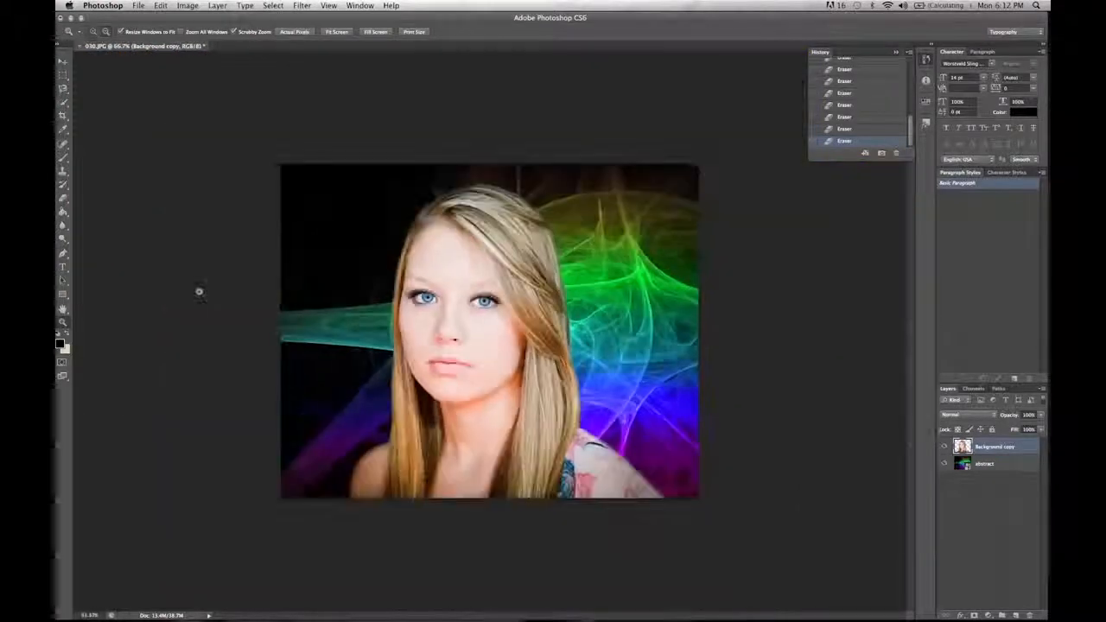
{"action": "left_click", "coordinate": [321, 345]}
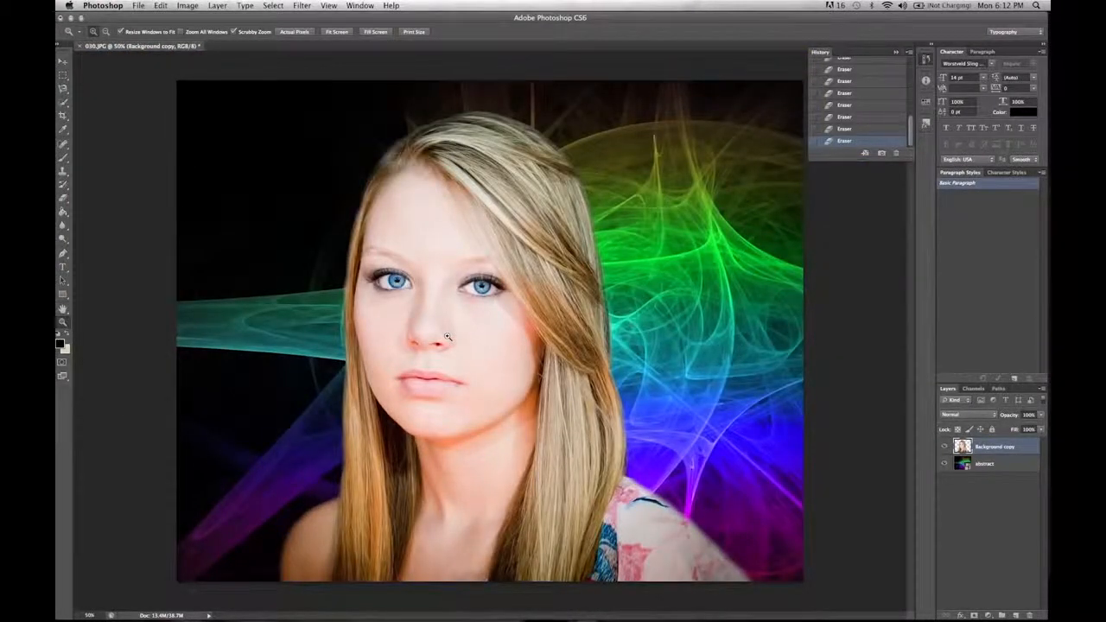
{"action": "left_click", "coordinate": [63, 225]}
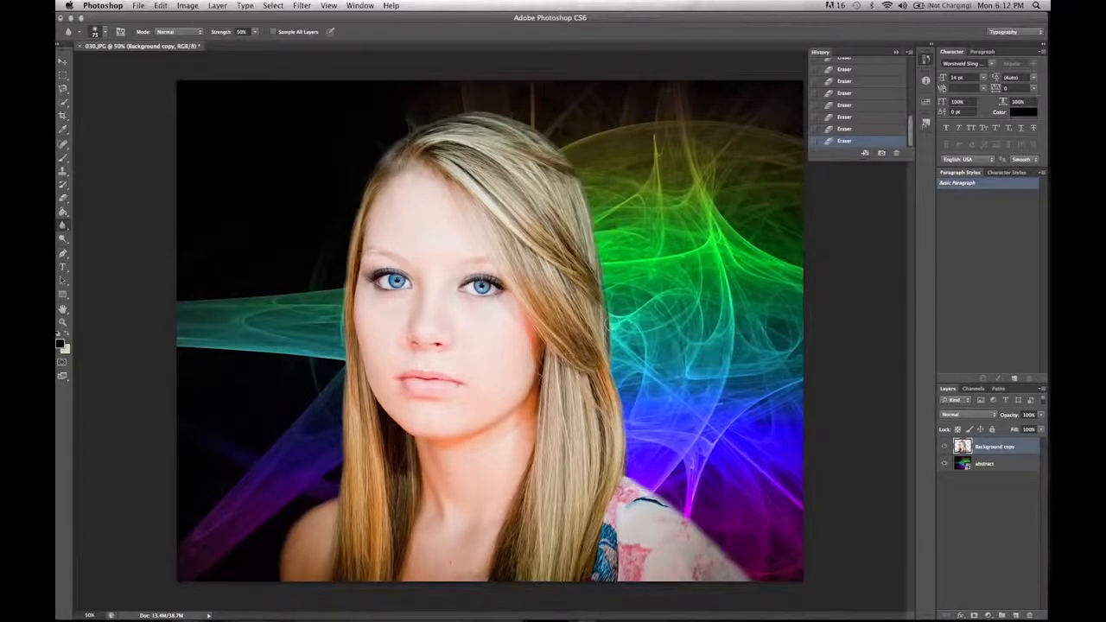
{"action": "left_click", "coordinate": [618, 380]}
{"action": "left_click_drag", "start_coordinate": [344, 363], "coordinate": [338, 484]}
{"action": "left_click", "coordinate": [339, 490]}
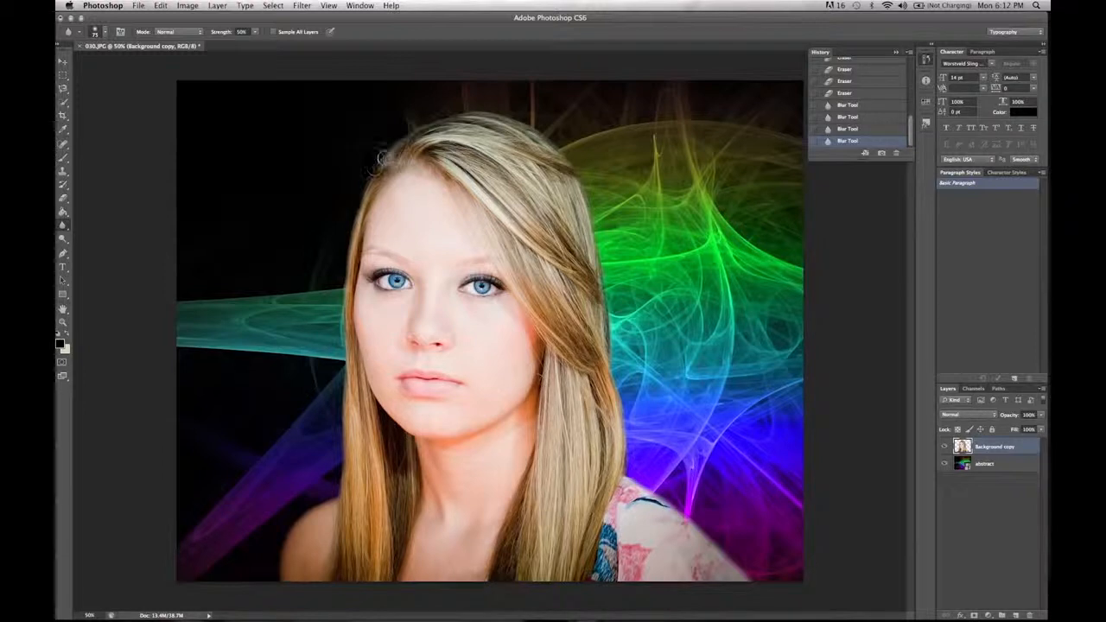
{"action": "left_click", "coordinate": [342, 511]}
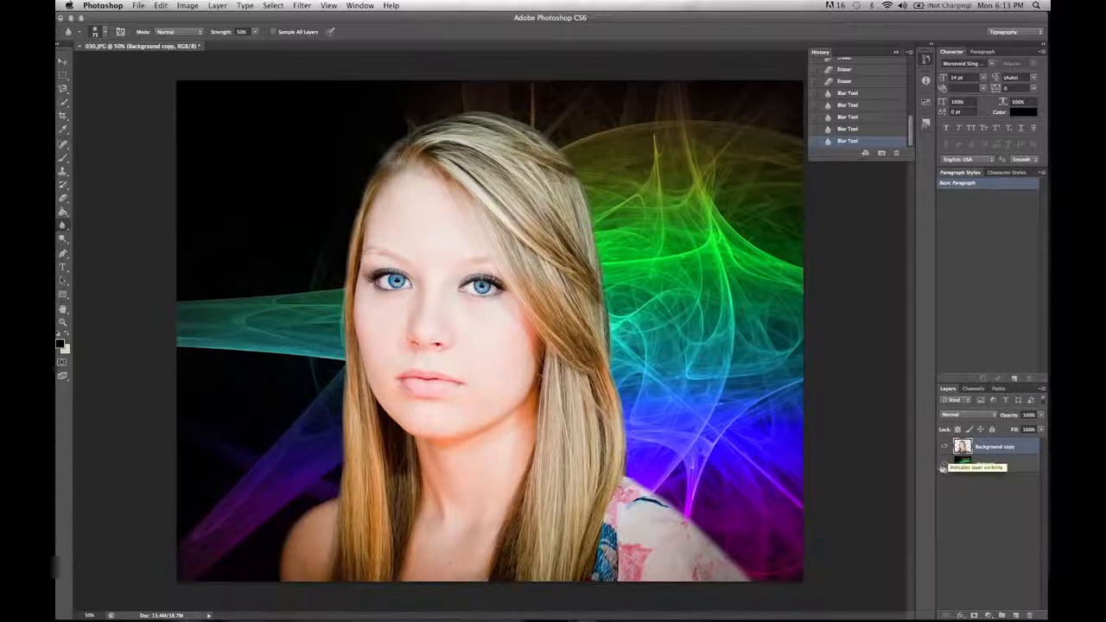
{"action": "left_click", "coordinate": [944, 465]}
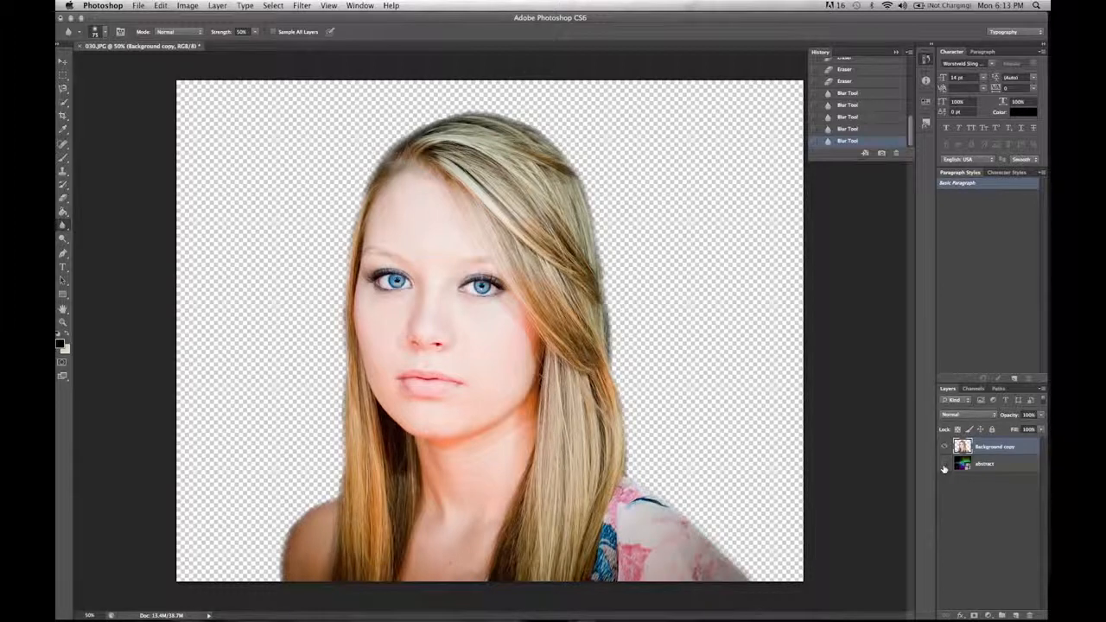
{"action": "left_click", "coordinate": [945, 465]}
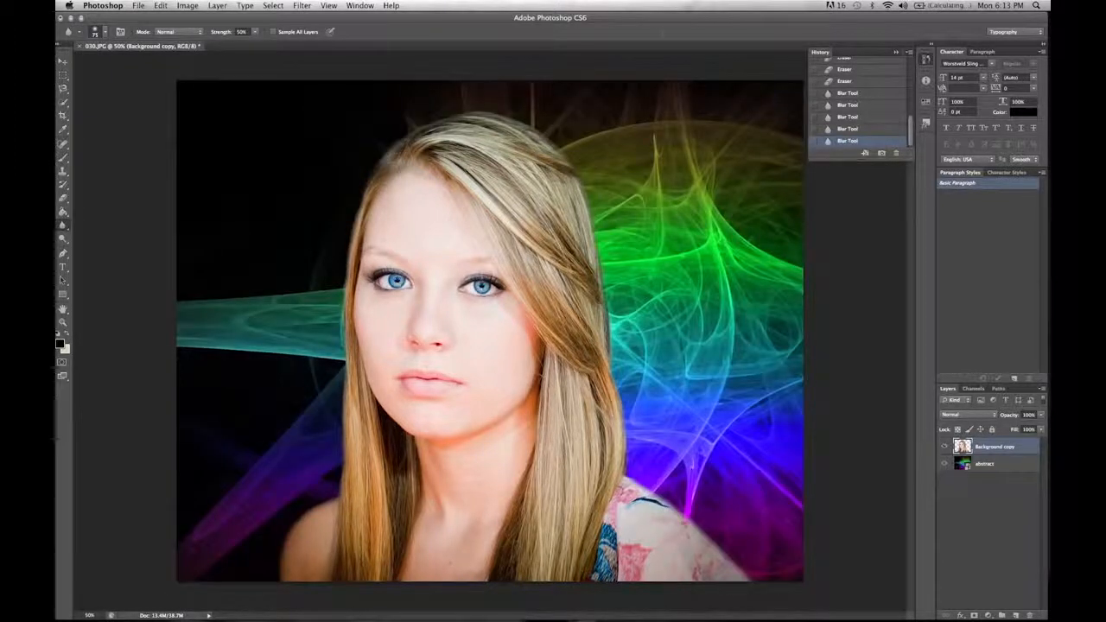
Step: Place the Blue_Dots image from the desktop into the document and enlarge it to cover the whole canvas
{"action": "left_click_drag", "start_coordinate": [627, 18], "coordinate": [584, 127]}
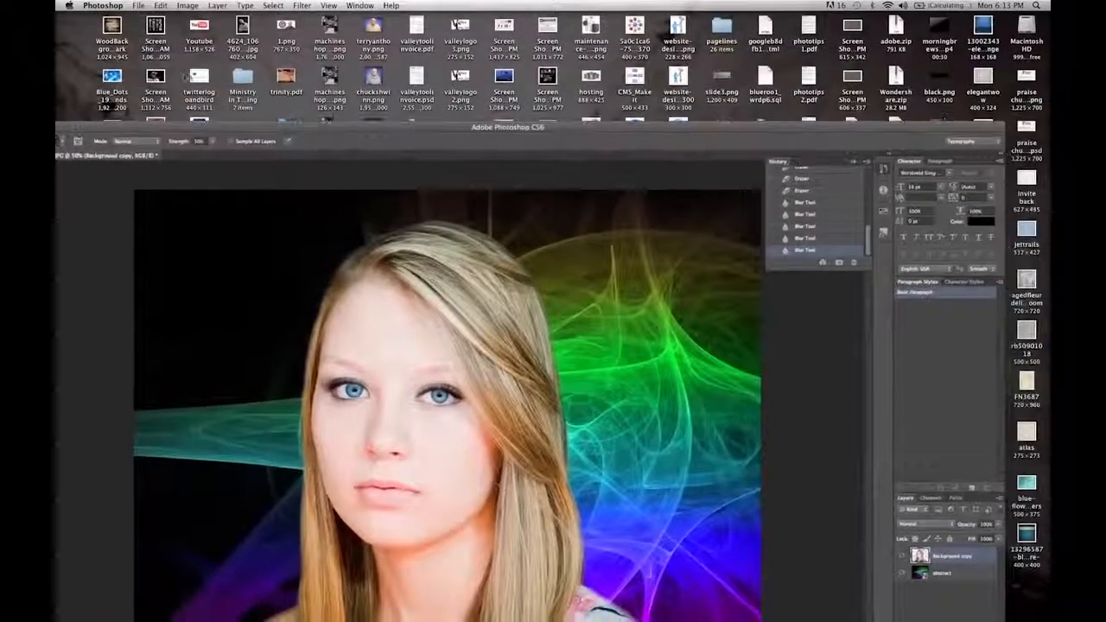
{"action": "left_click_drag", "start_coordinate": [112, 77], "coordinate": [276, 311]}
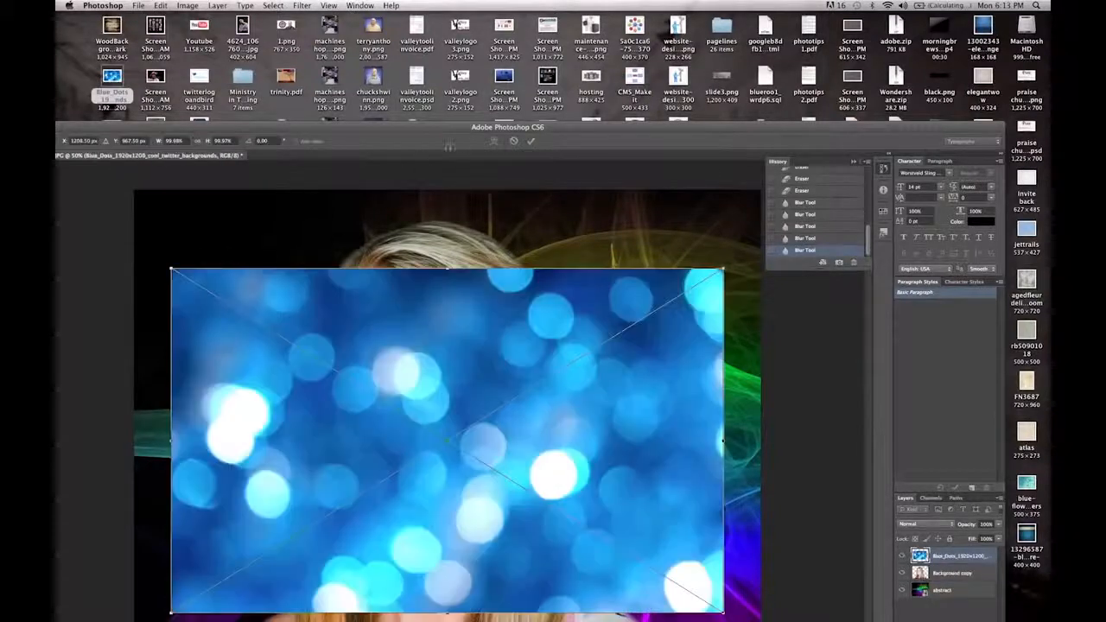
{"action": "double_click", "coordinate": [469, 129]}
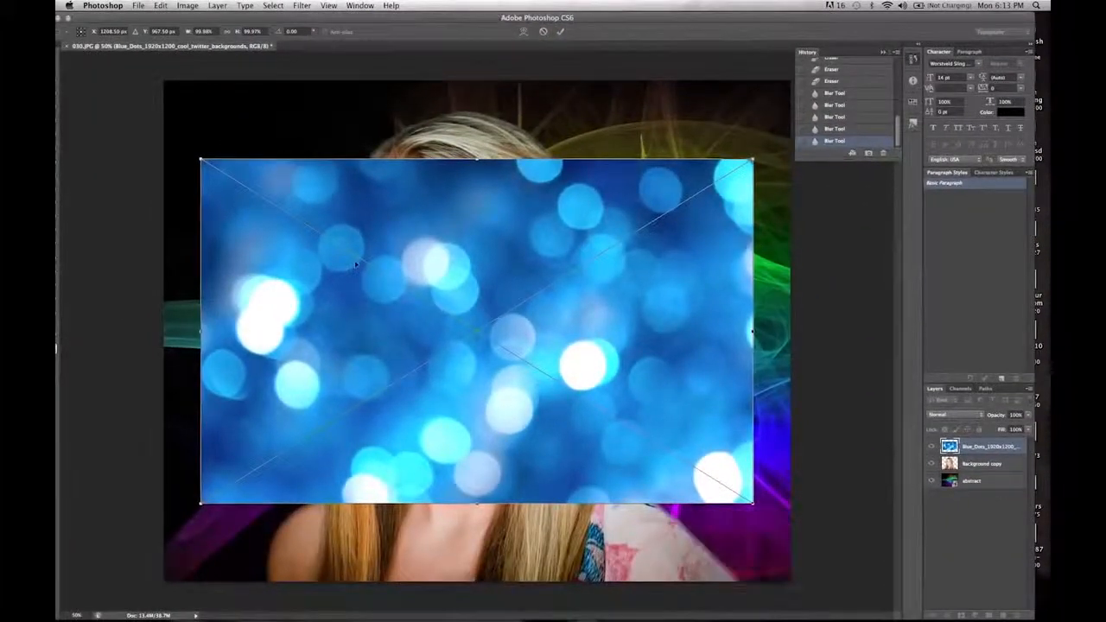
{"action": "left_click_drag", "start_coordinate": [200, 159], "coordinate": [106, 101]}
{"action": "left_click_drag", "start_coordinate": [753, 503], "coordinate": [888, 587]}
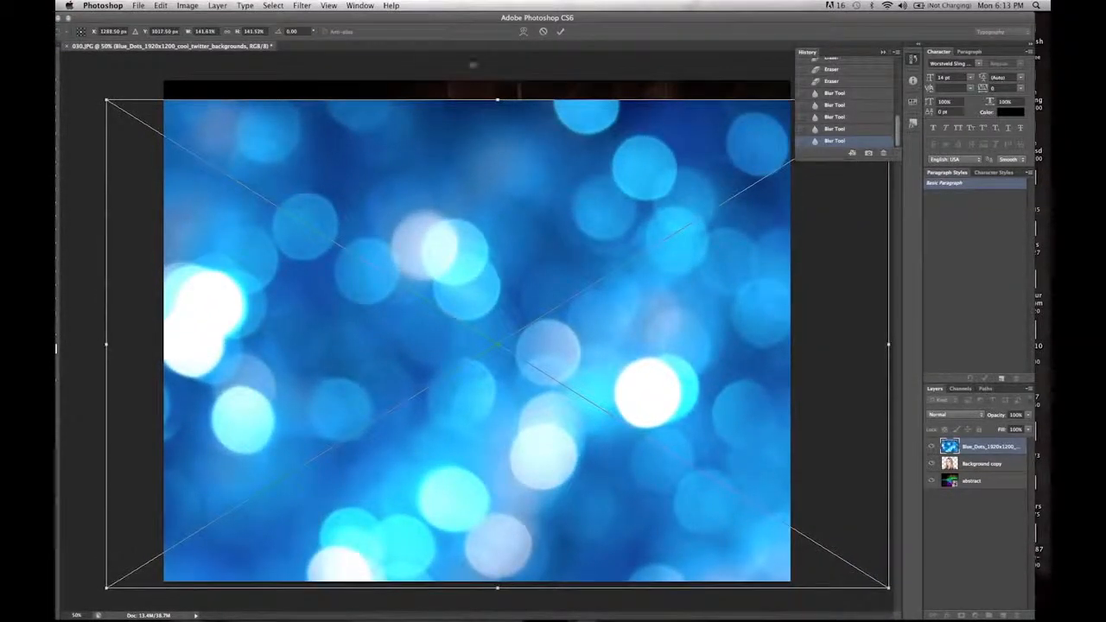
{"action": "left_click_drag", "start_coordinate": [499, 98], "coordinate": [500, 78]}
{"action": "key", "text": "Return"}
Step: Move the Background copy layer above the Blue_Dots layer and blur the hair edge against the blue backdrop
{"action": "left_click_drag", "start_coordinate": [968, 464], "coordinate": [965, 444]}
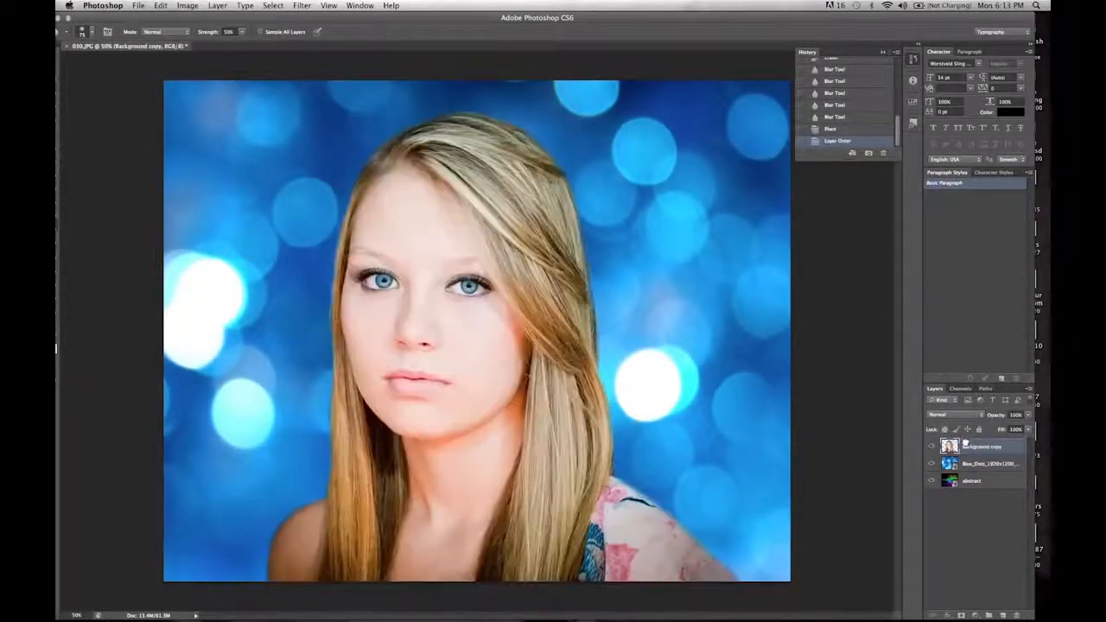
{"action": "double_click", "coordinate": [966, 445]}
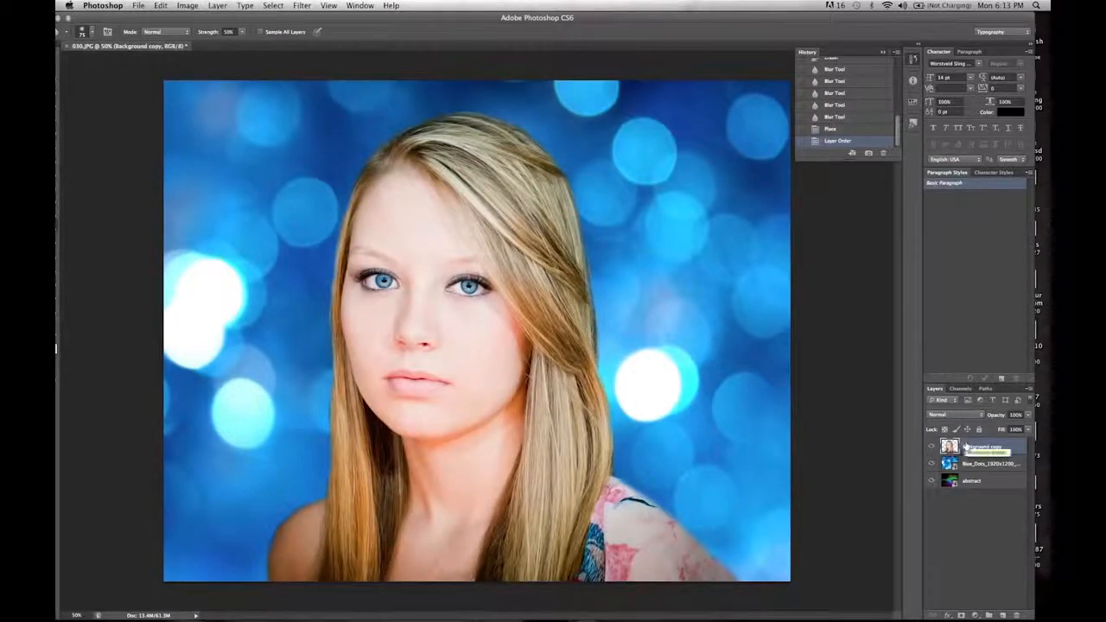
{"action": "key", "text": "Return"}
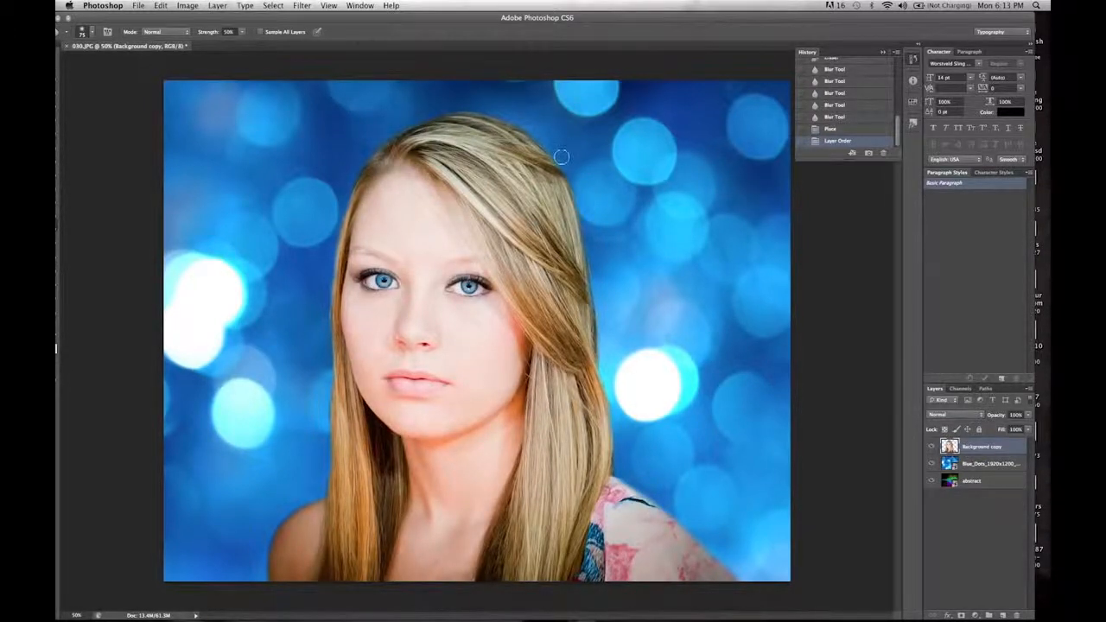
{"action": "left_click", "coordinate": [594, 236]}
{"action": "left_click_drag", "start_coordinate": [145, 18], "coordinate": [167, 19]}
Step: Try erasing the spot where the hair meets the bare shoulder, and undo the stroke
{"action": "left_click", "coordinate": [71, 198]}
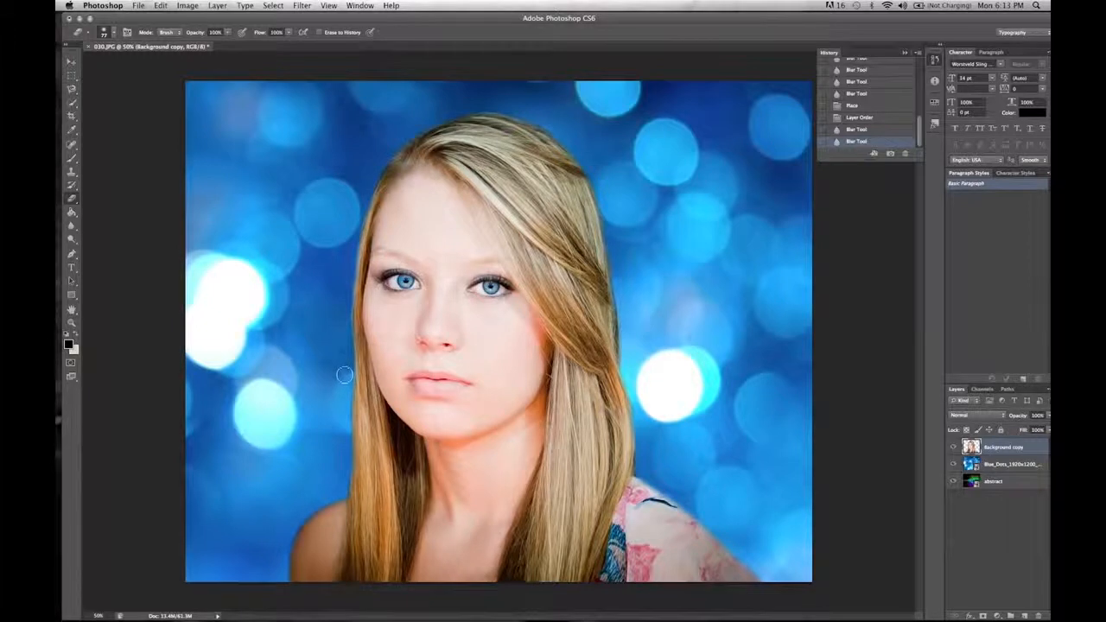
{"action": "left_click_drag", "start_coordinate": [346, 504], "coordinate": [348, 519]}
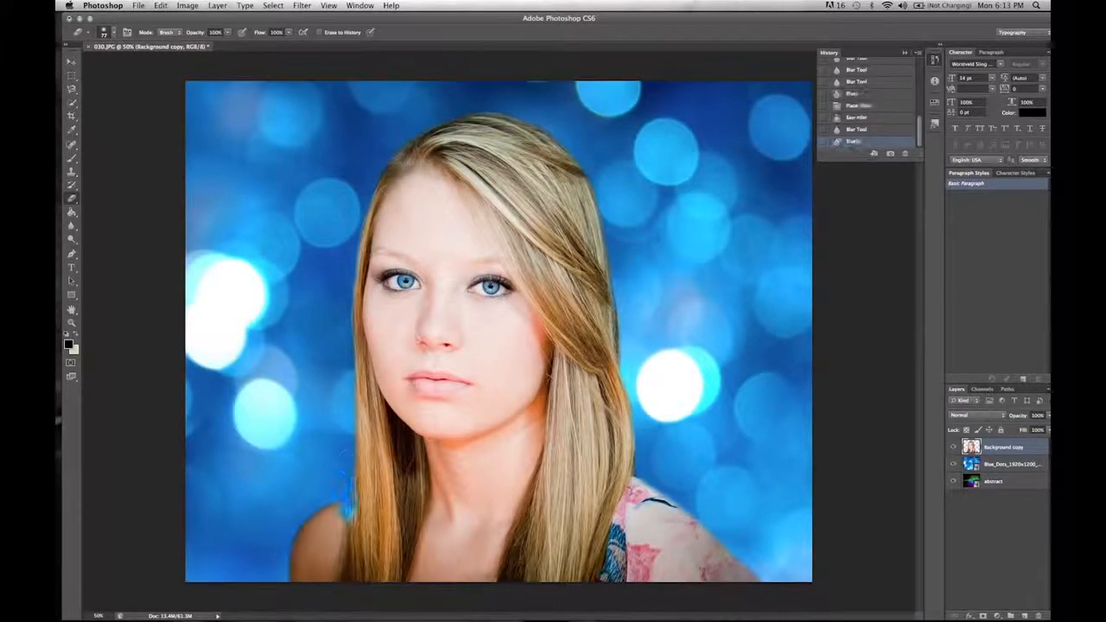
{"action": "key", "text": "super+z"}
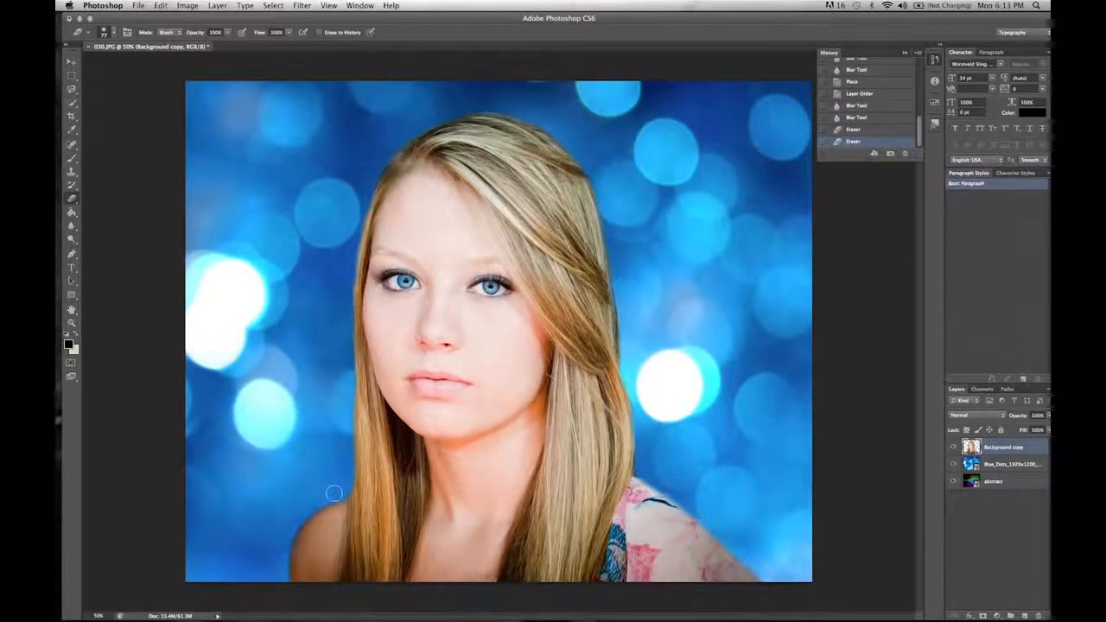
Step: Erase the leftover fringe along the outer edge of the woman's bare shoulder on the Background copy layer
{"action": "mouse_move", "coordinate": [314, 500]}
{"action": "left_mouse_down"}
{"action": "mouse_move", "coordinate": [294, 513]}
{"action": "mouse_move", "coordinate": [314, 506]}
{"action": "mouse_move", "coordinate": [282, 562]}
{"action": "left_mouse_up"}
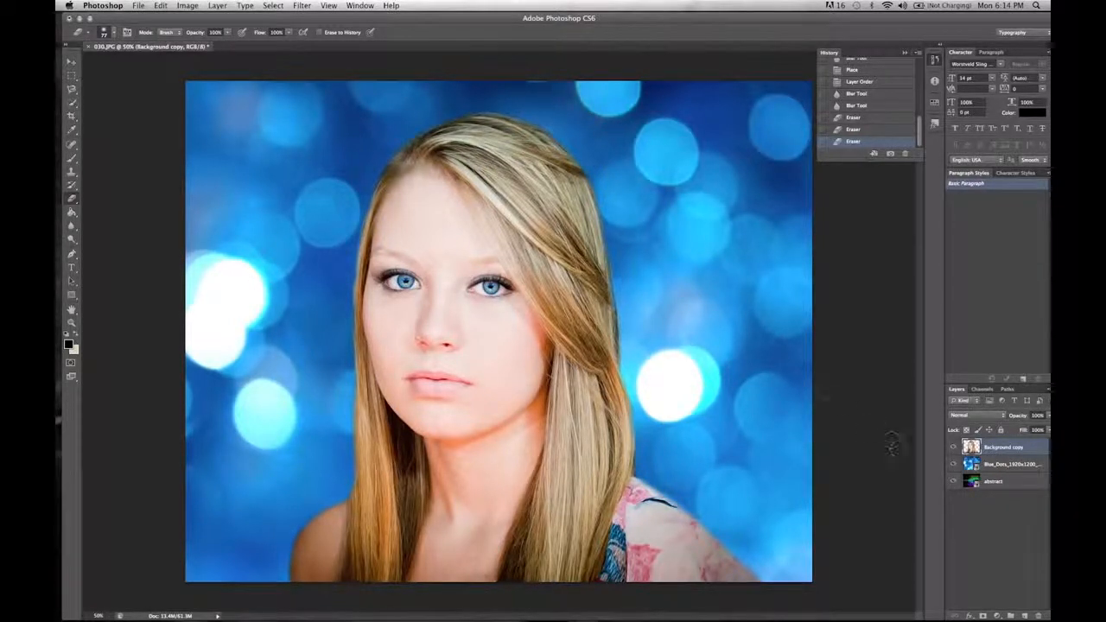
Step: Apply an Exposure adjustment to the Background copy layer with exposure +0.38, offset -0.0246 and gamma correction 0.89
{"action": "left_click", "coordinate": [199, 5]}
{"action": "left_click", "coordinate": [199, 5]}
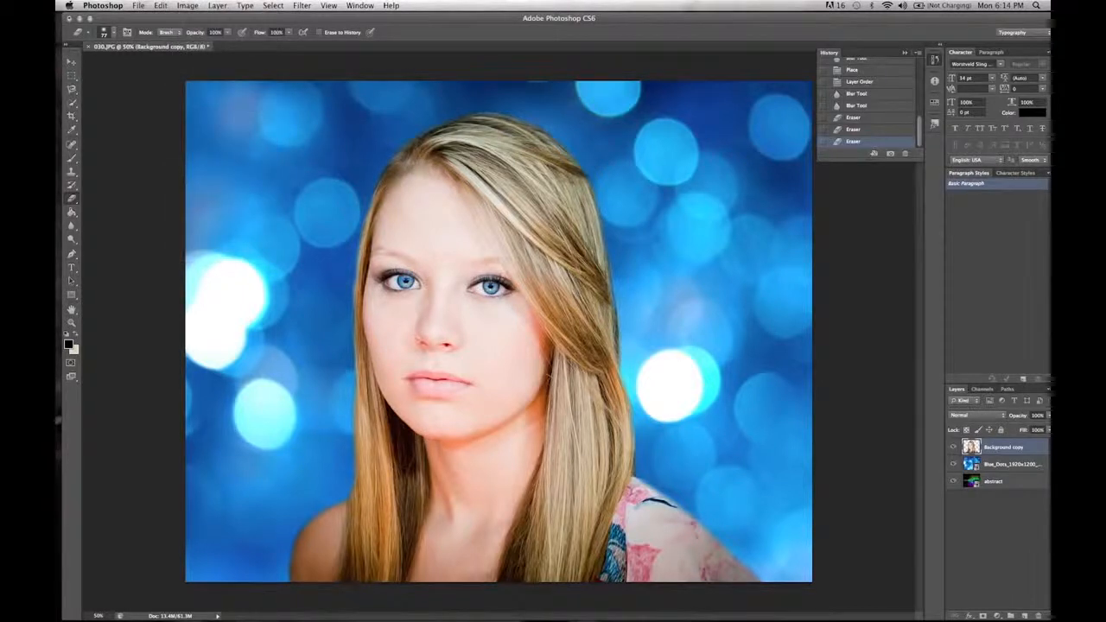
{"action": "left_click", "coordinate": [187, 5]}
{"action": "mouse_move", "coordinate": [224, 37]}
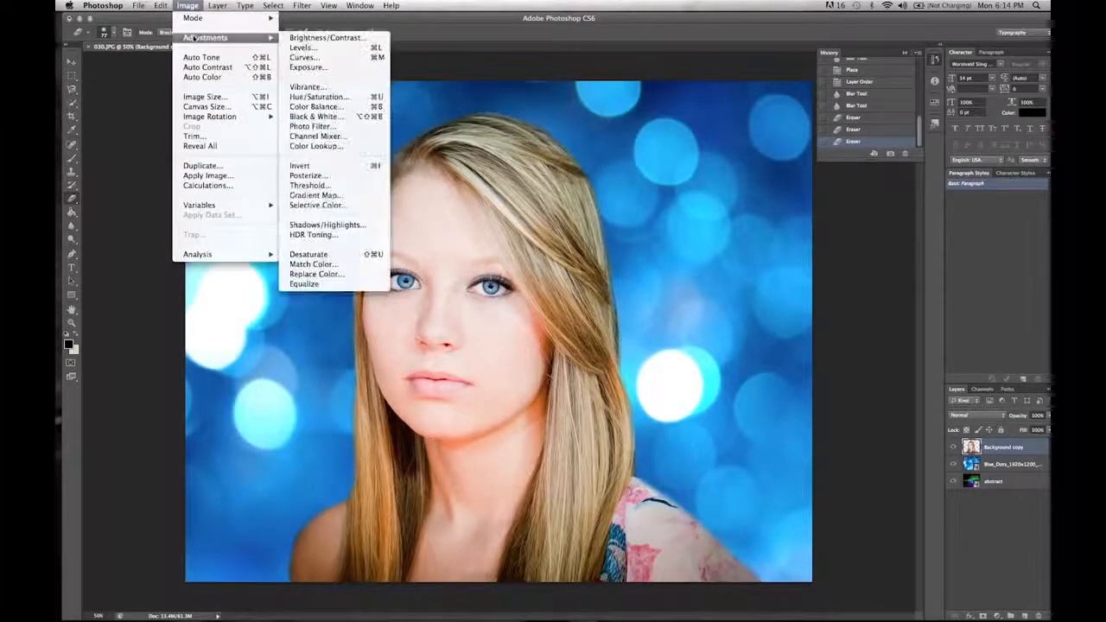
{"action": "left_click", "coordinate": [331, 68]}
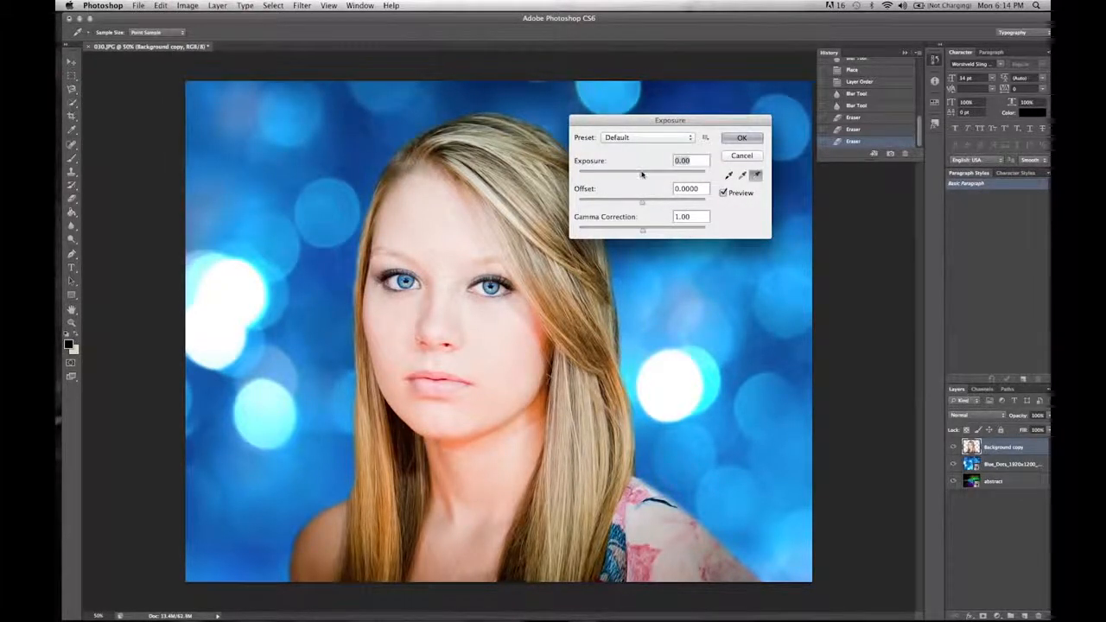
{"action": "left_click_drag", "start_coordinate": [641, 174], "coordinate": [645, 176]}
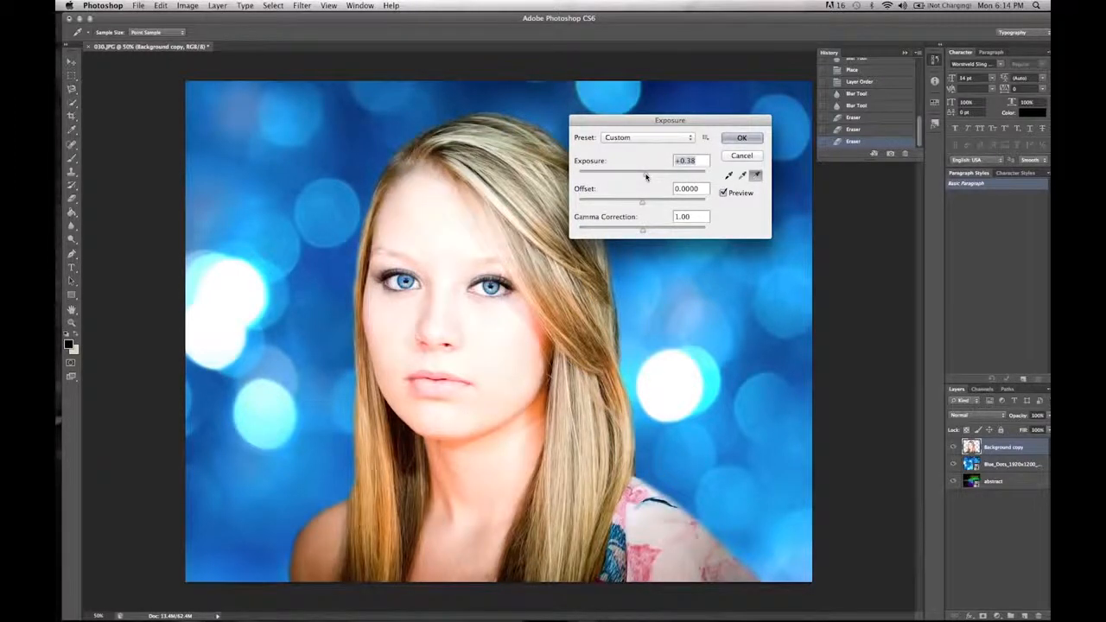
{"action": "left_click_drag", "start_coordinate": [644, 205], "coordinate": [640, 204]}
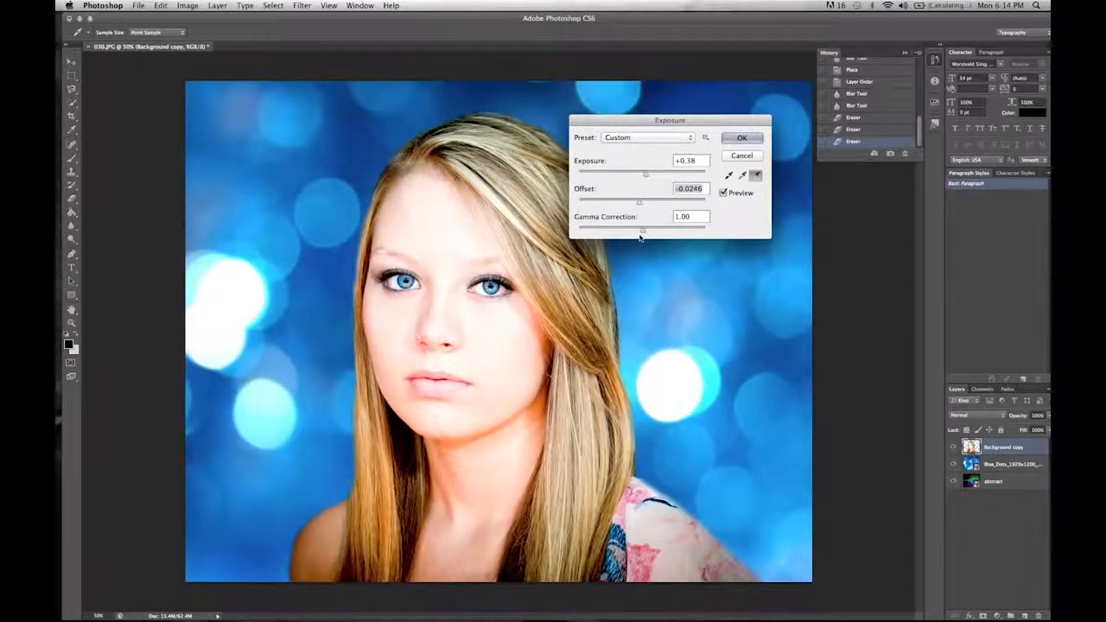
{"action": "left_click_drag", "start_coordinate": [641, 232], "coordinate": [648, 231]}
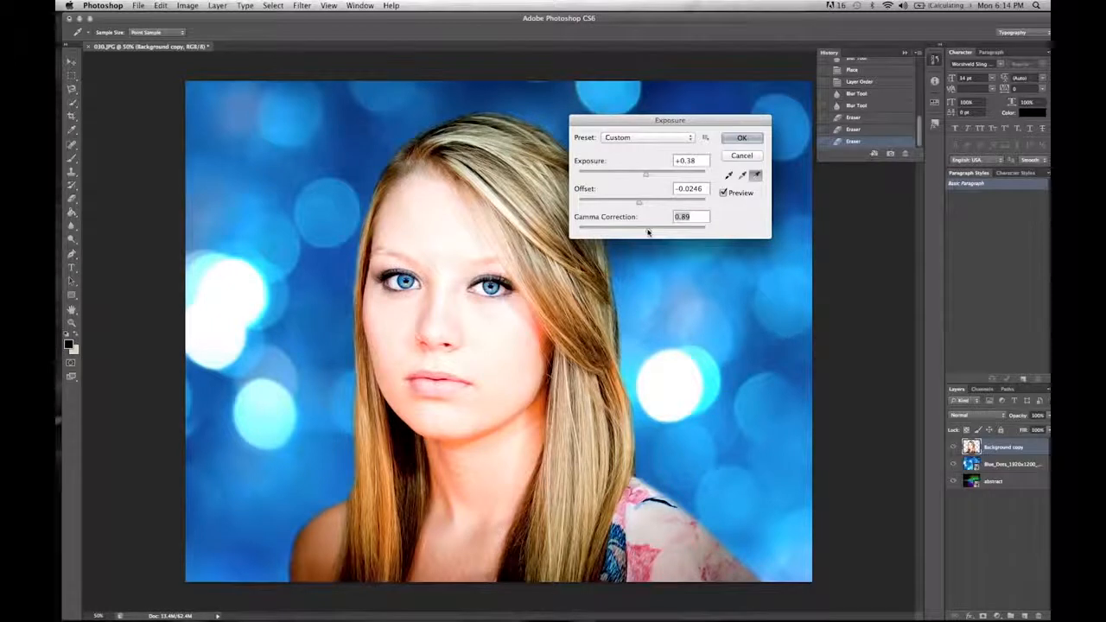
{"action": "left_click", "coordinate": [743, 139]}
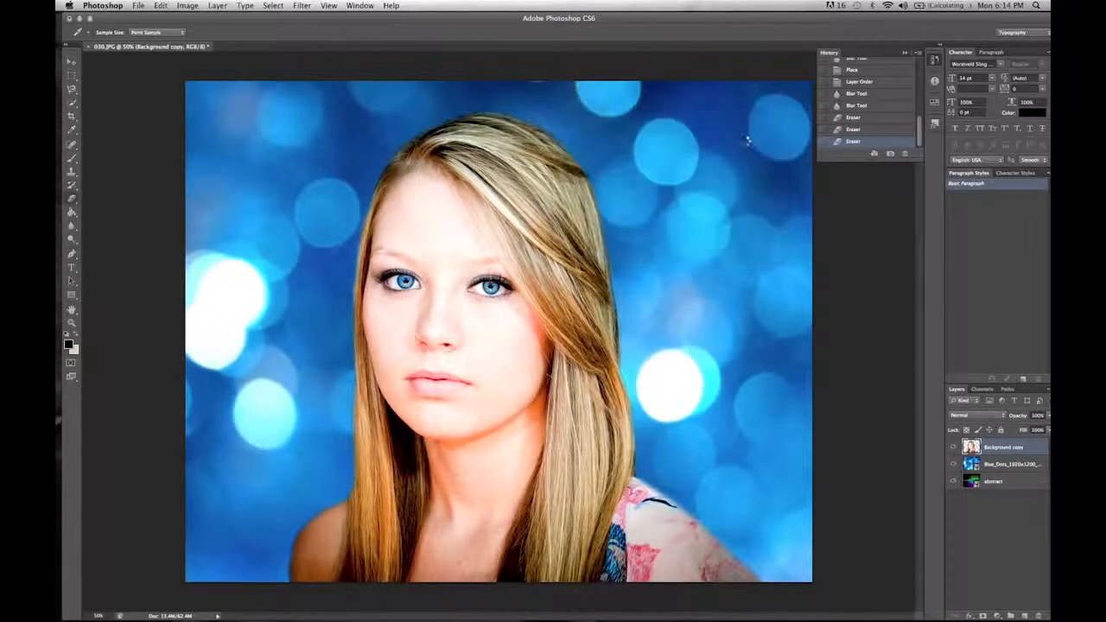